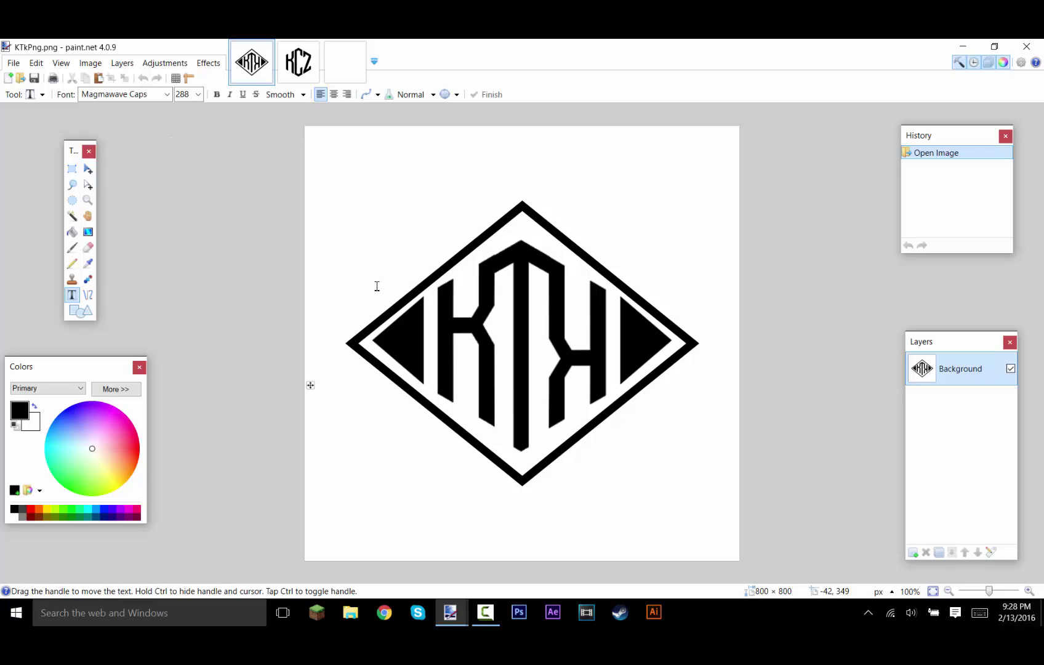
# Compare the KCZ and KTK example monograms, then return to the blank Untitled 800×800 canvas.
pyautogui.click(298, 62)
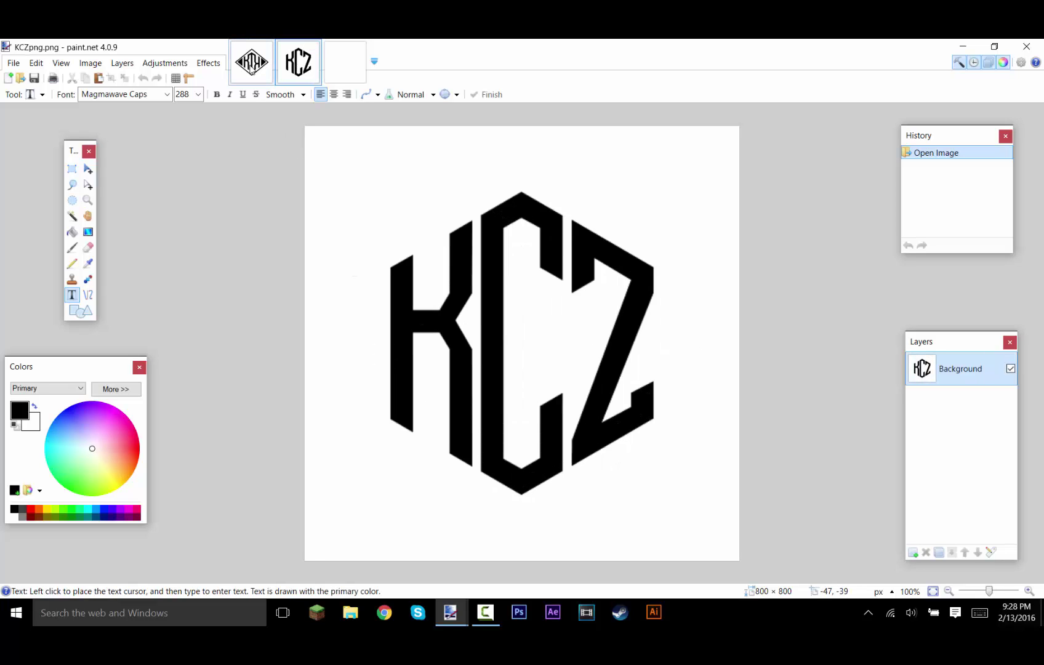
pyautogui.click(250, 75)
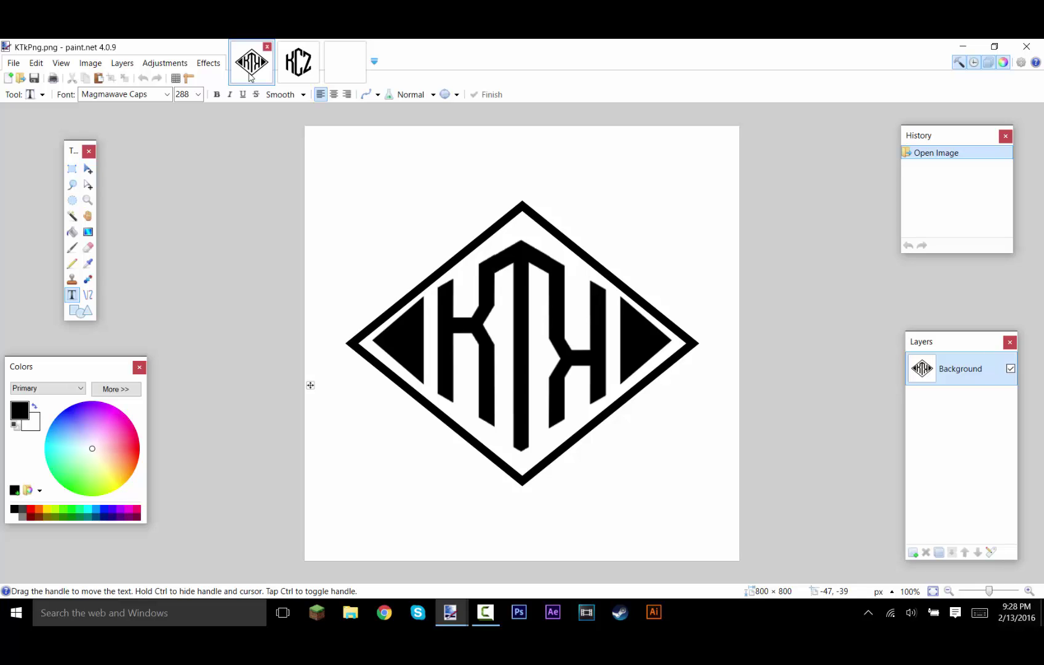
pyautogui.click(301, 73)
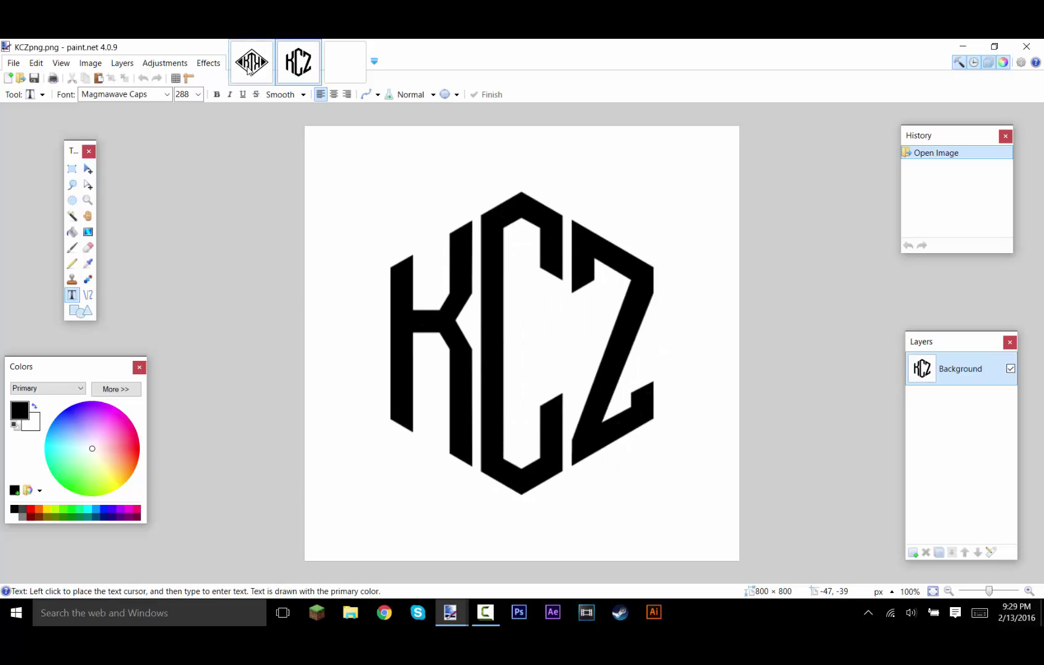
pyautogui.click(264, 64)
pyautogui.click(360, 80)
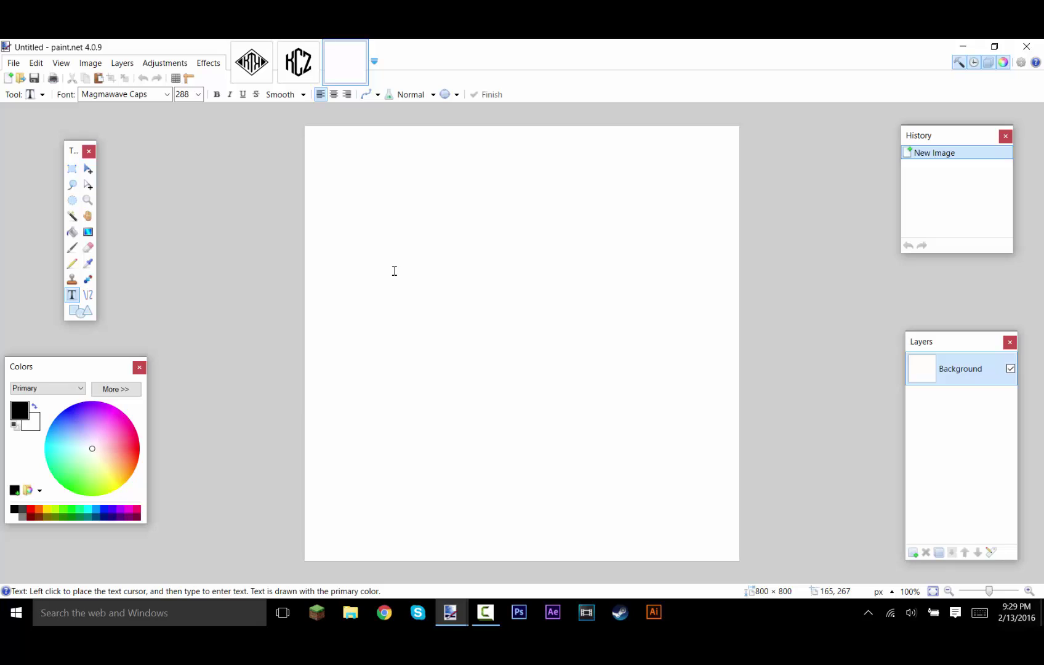
# Type OPT in Magmawave Caps on the canvas and shift it left so the whole word fits.
pyautogui.click(375, 337)
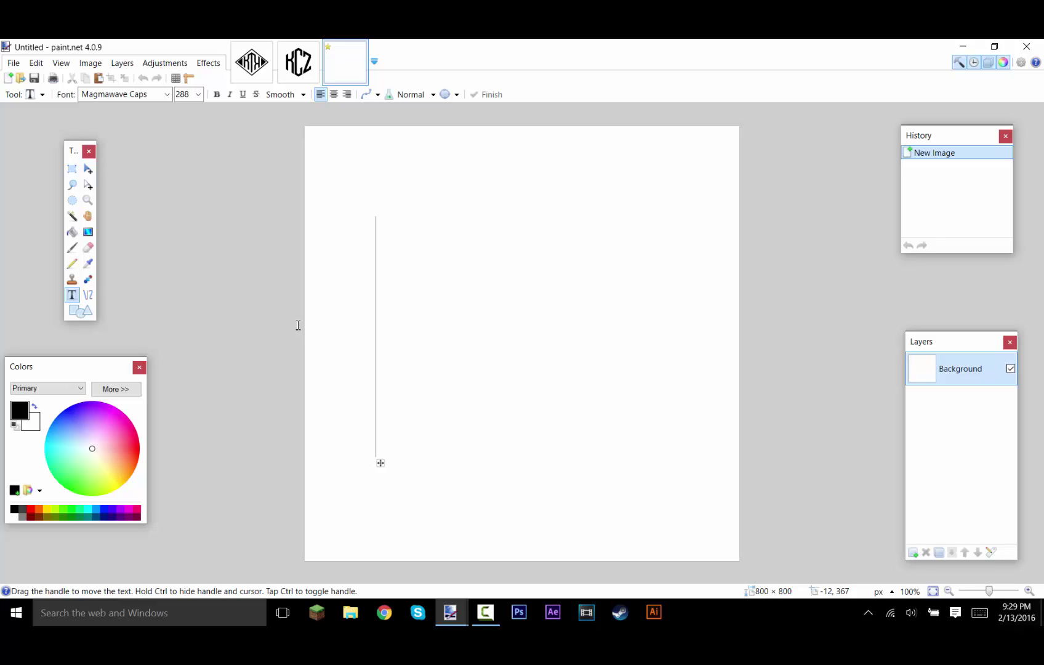
pyautogui.write('G')
pyautogui.press('BackSpace')
pyautogui.write('OPT')
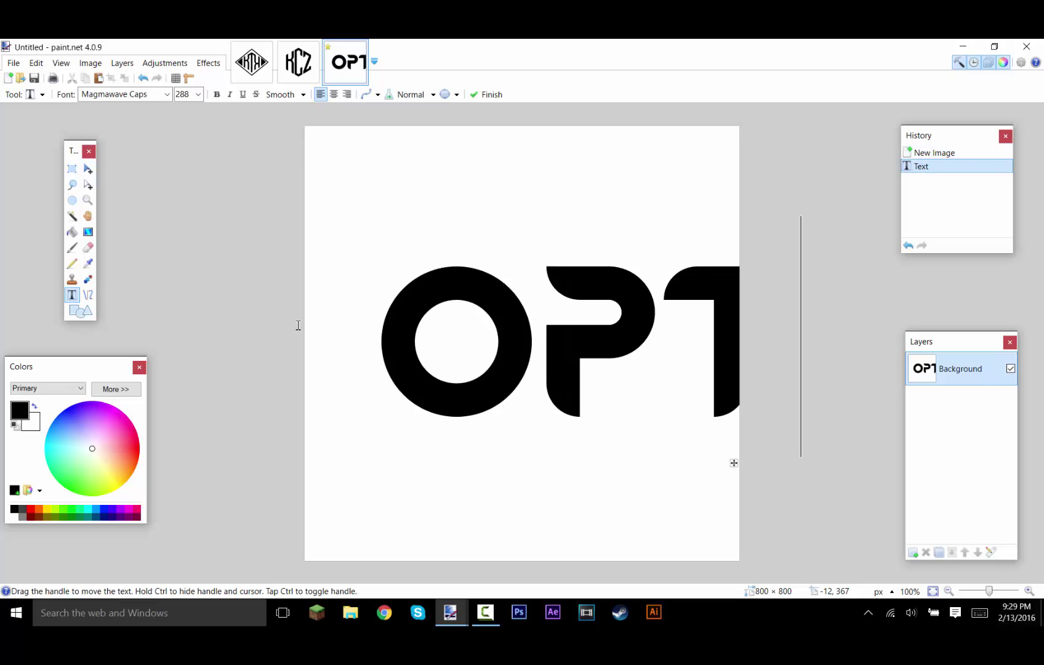
pyautogui.moveTo(734, 462); pyautogui.dragTo(662, 474)
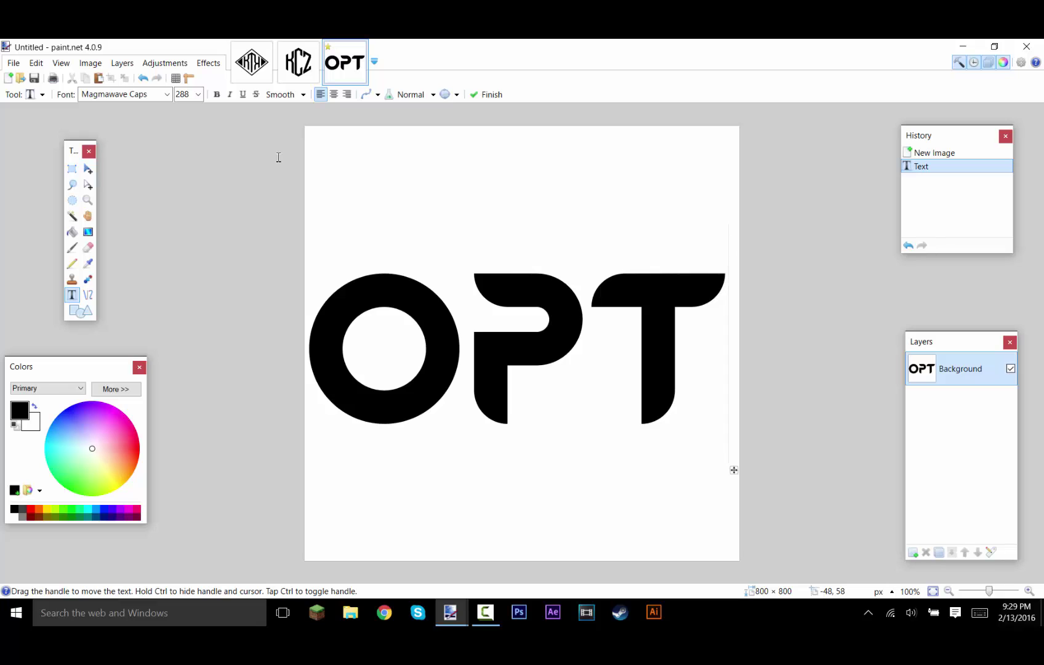
pyautogui.click(166, 94)
pyautogui.scroll(5, 173, 213)
pyautogui.scroll(12, 173, 213)
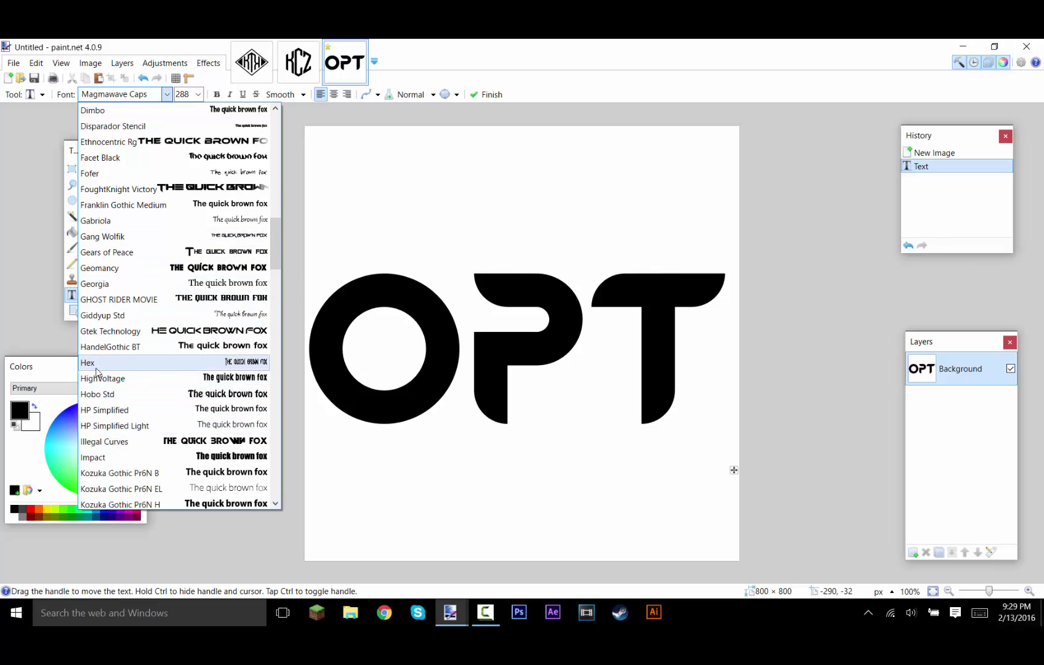
# Switch the text to the Hex font and reposition the lettering toward the canvas centre.
pyautogui.click(111, 362)
pyautogui.moveTo(467, 463); pyautogui.dragTo(638, 486)
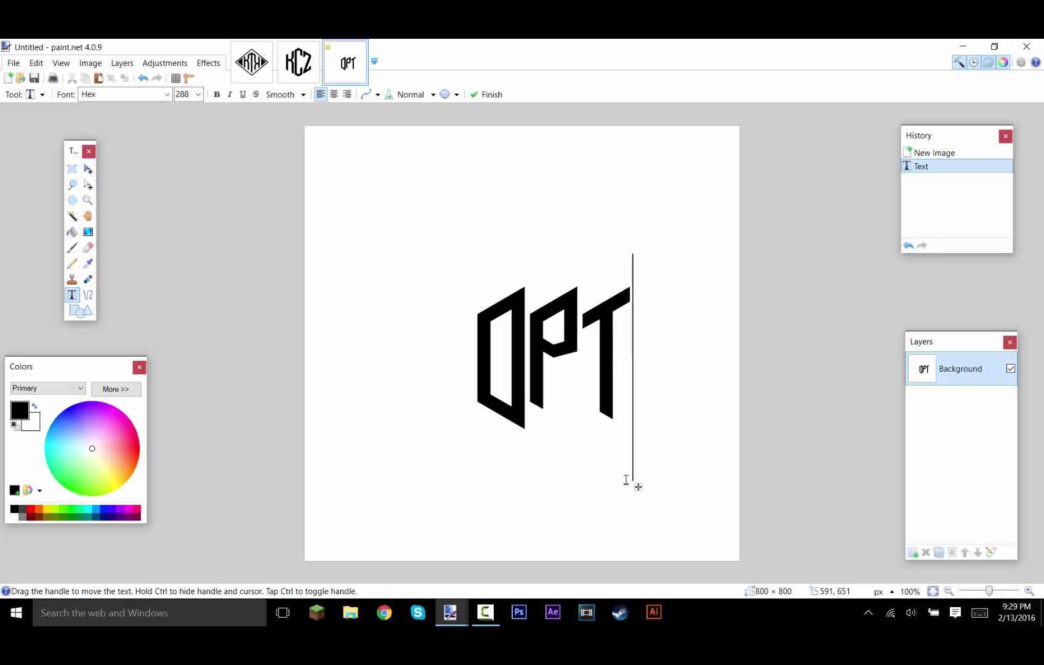
pyautogui.press('BackSpace')
pyautogui.press('BackSpace')
pyautogui.moveTo(533, 486); pyautogui.dragTo(456, 479)
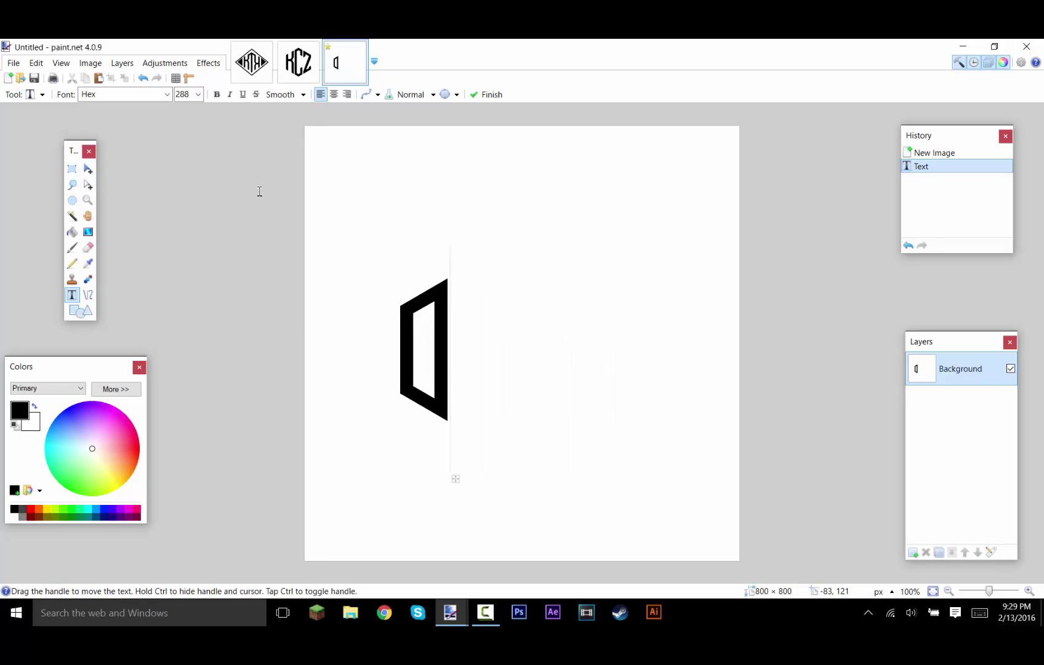
# Retype and trim trial Hex letters to test spacing, then clear the text.
pyautogui.press('BackSpace')
pyautogui.write('OPT')
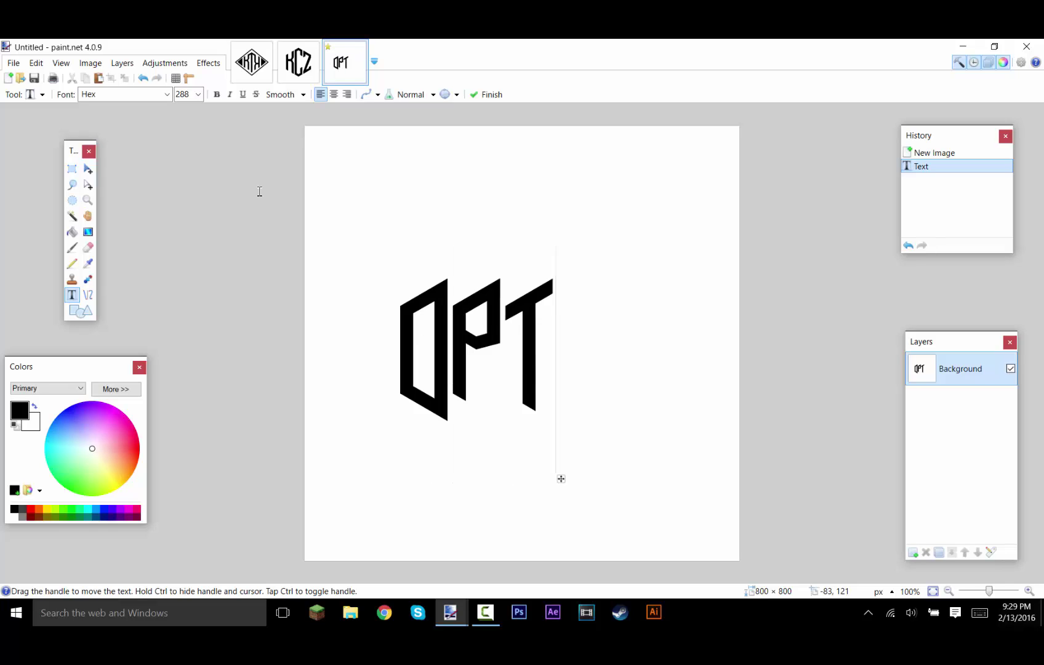
pyautogui.press('BackSpace')
pyautogui.press('BackSpace')
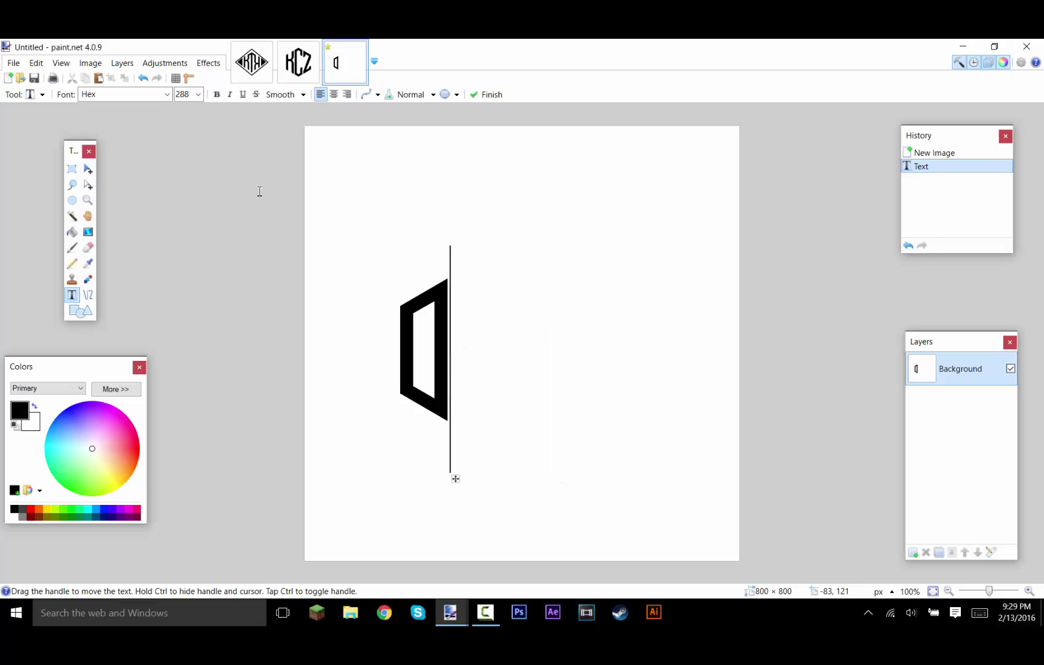
pyautogui.write('PTR')
pyautogui.press('BackSpace')
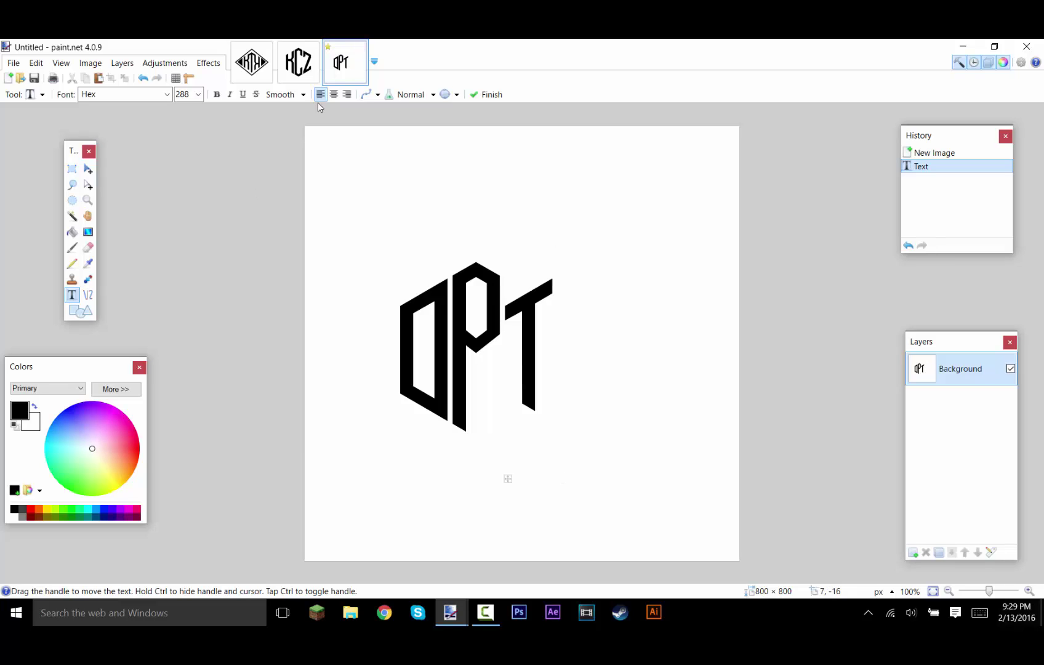
pyautogui.press('BackSpace')
pyautogui.press('BackSpace')
pyautogui.press('BackSpace')
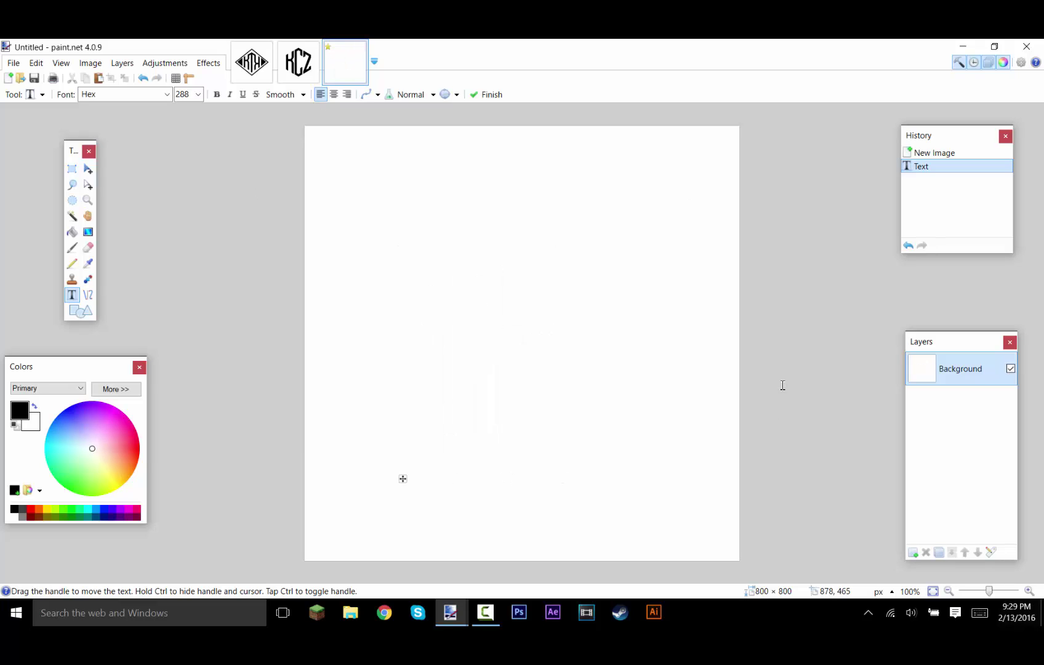
# Add Layer 2 with Hex O and P letters, moved down-right toward the centre.
pyautogui.click(914, 552)
pyautogui.click(339, 347)
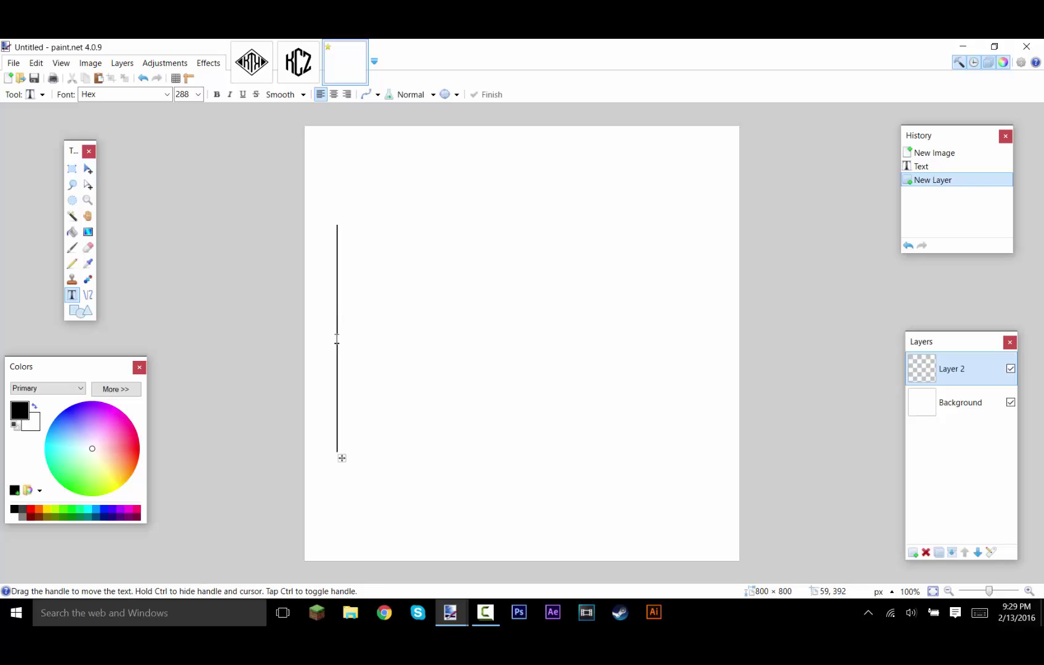
pyautogui.write('[')
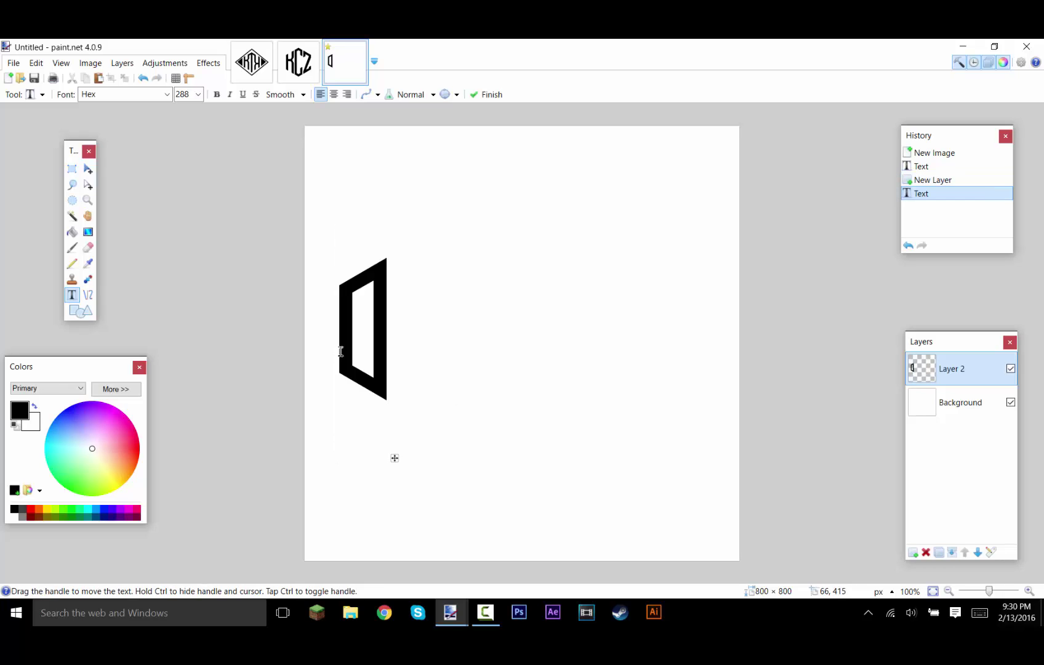
pyautogui.write('P')
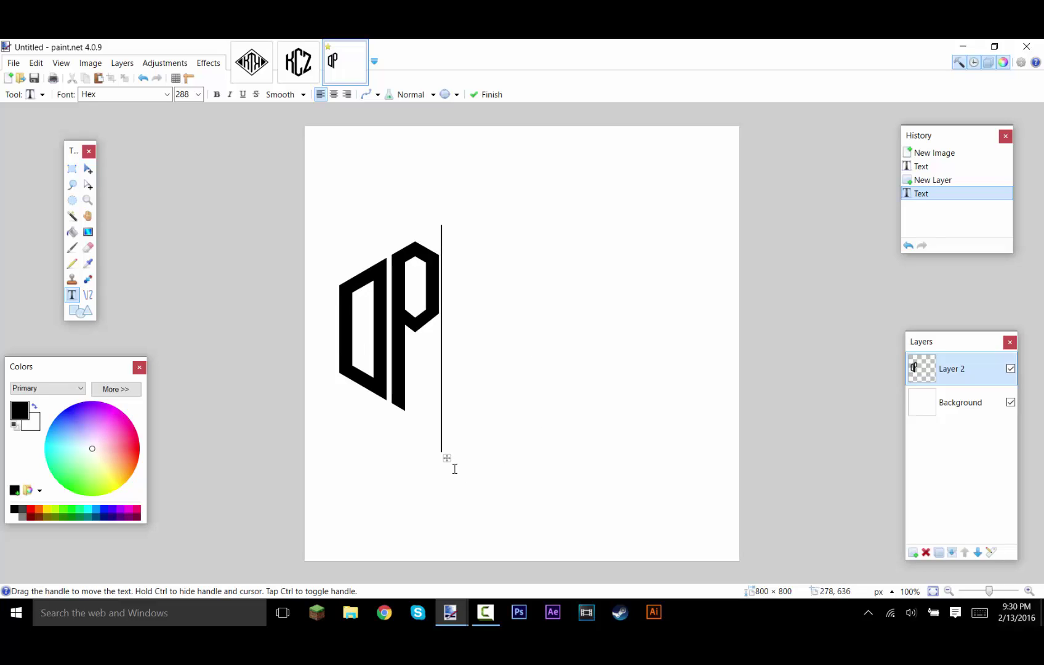
pyautogui.moveTo(448, 459); pyautogui.dragTo(509, 505)
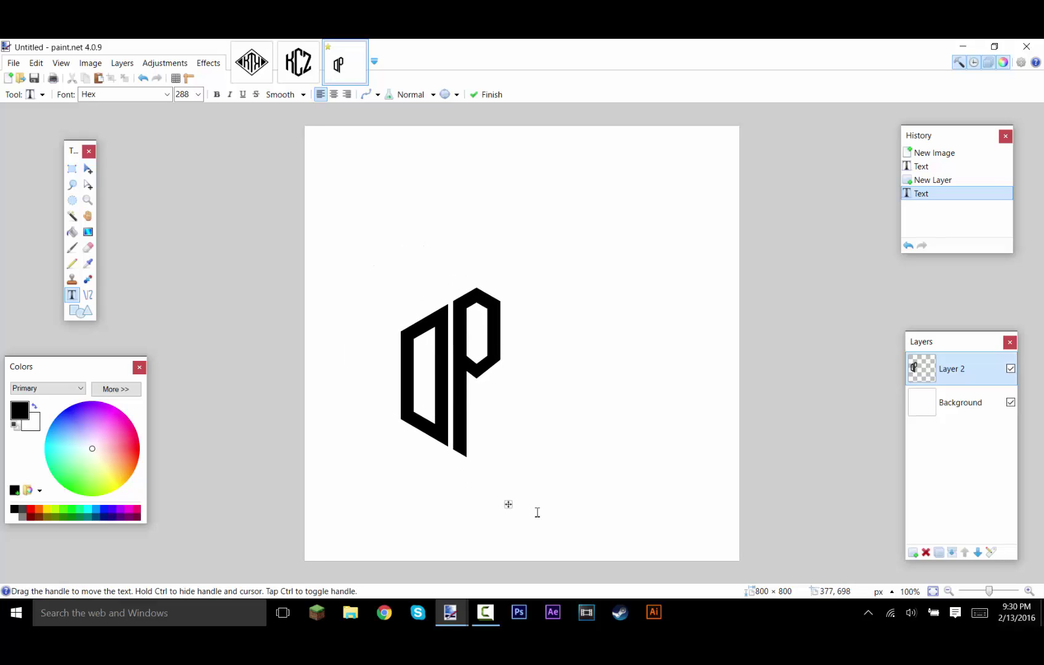
# Add Layer 3 with a Hex T, lowered about 37 px beside the OP.
pyautogui.click(913, 553)
pyautogui.click(522, 375)
pyautogui.write('T')
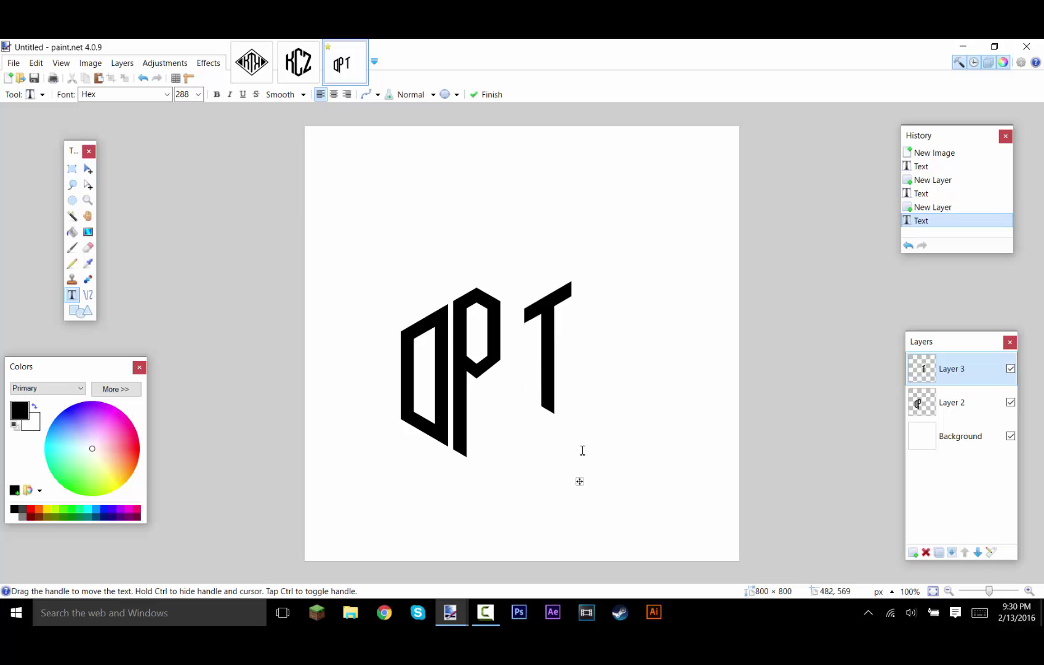
pyautogui.moveTo(580, 483); pyautogui.dragTo(580, 503)
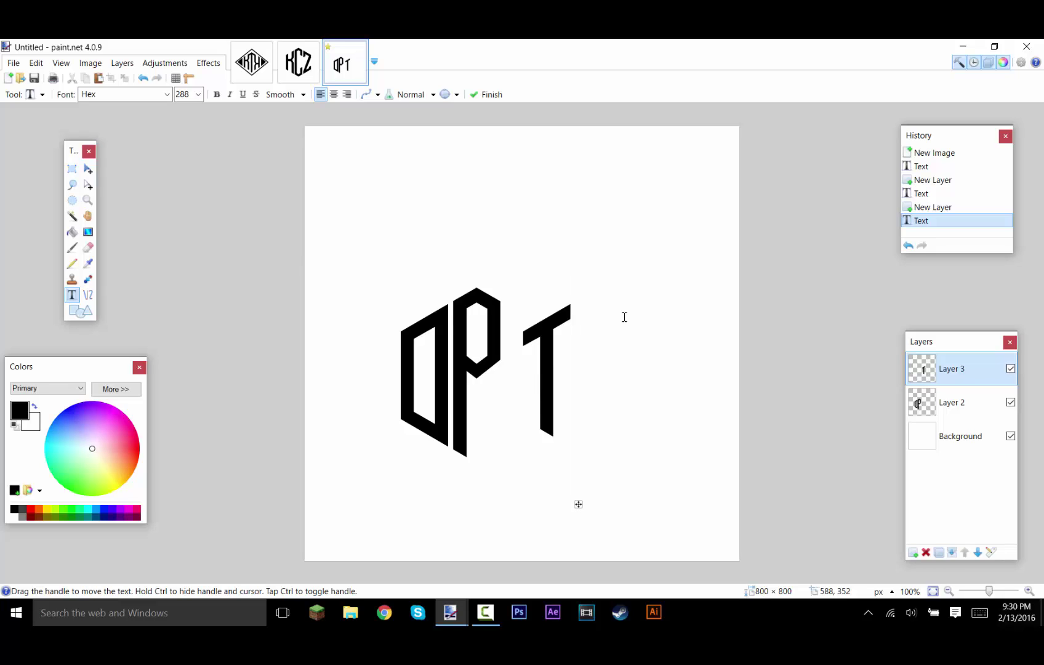
# Check the KCZ and KTK examples, then return to the OPT image and finalize the T.
pyautogui.click(298, 62)
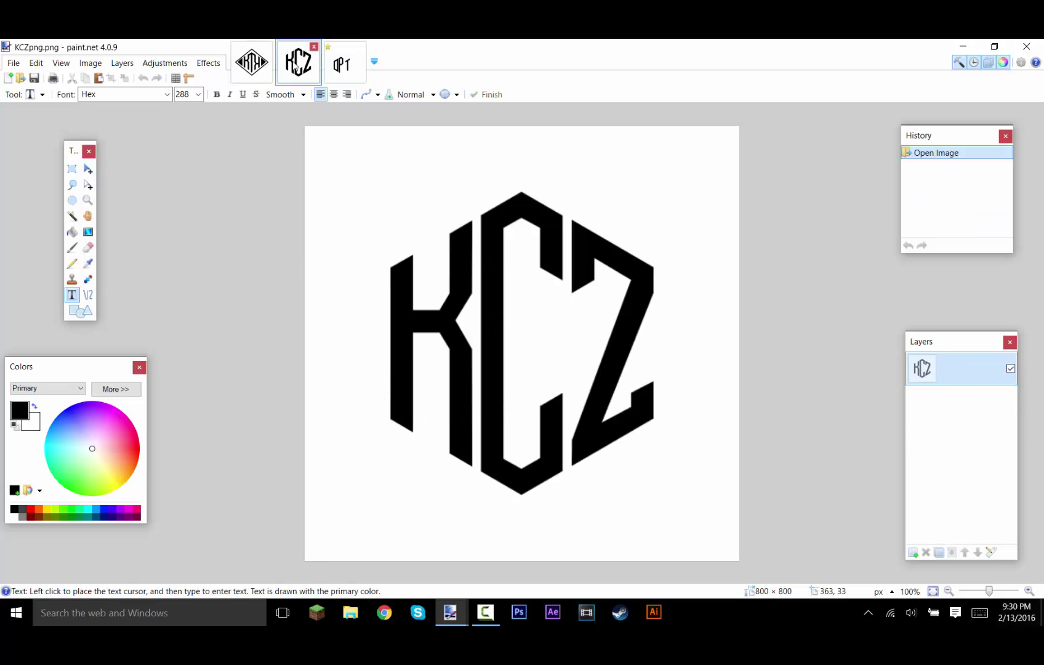
pyautogui.click(240, 72)
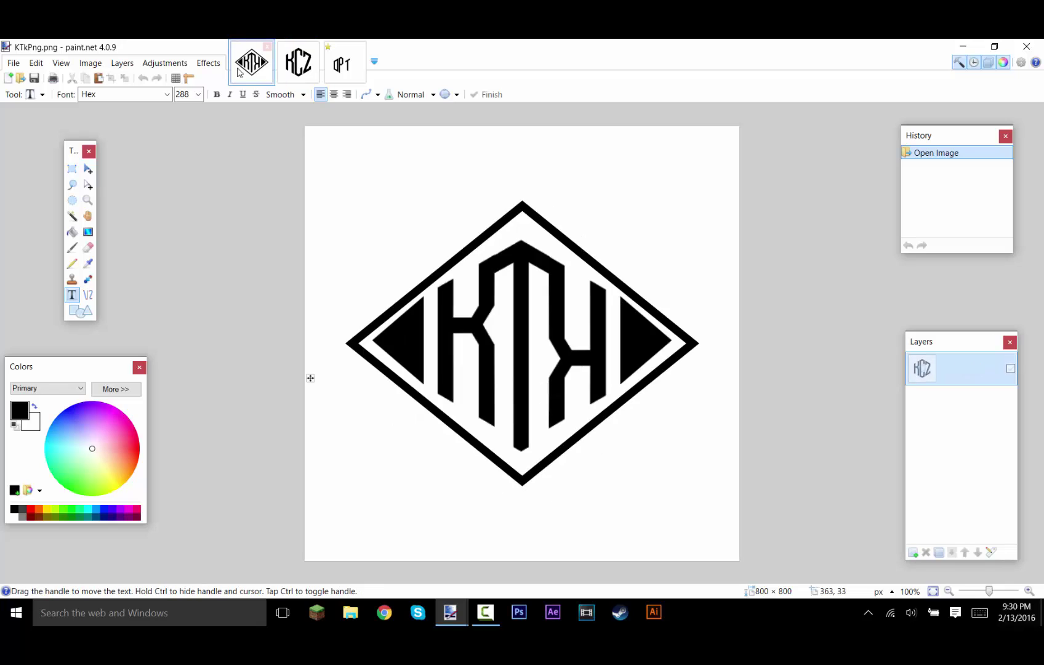
pyautogui.click(340, 72)
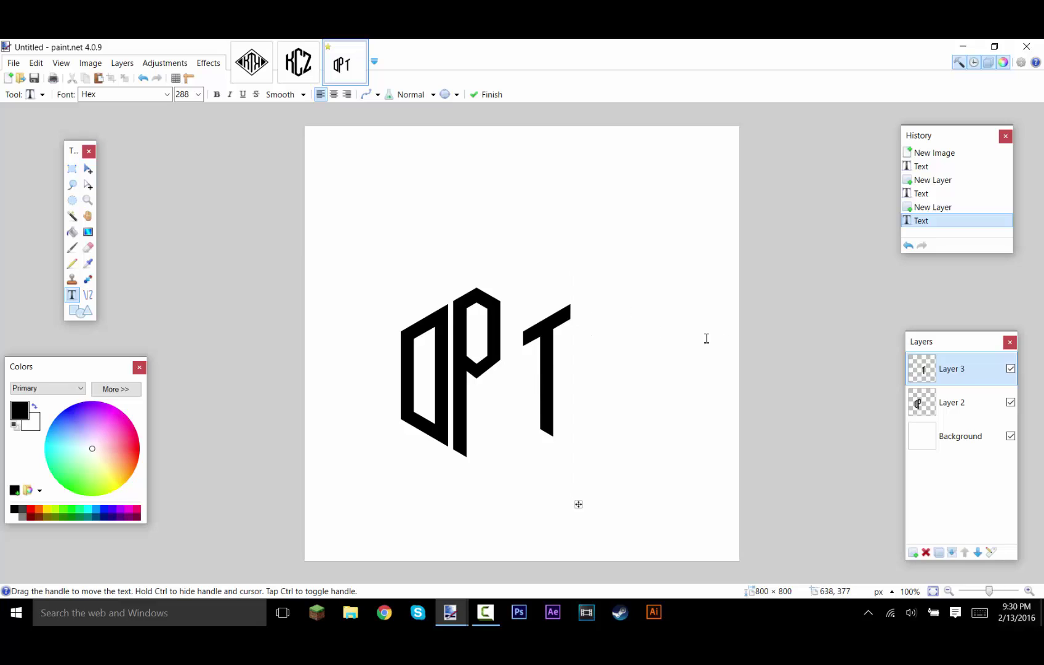
pyautogui.press('Escape')
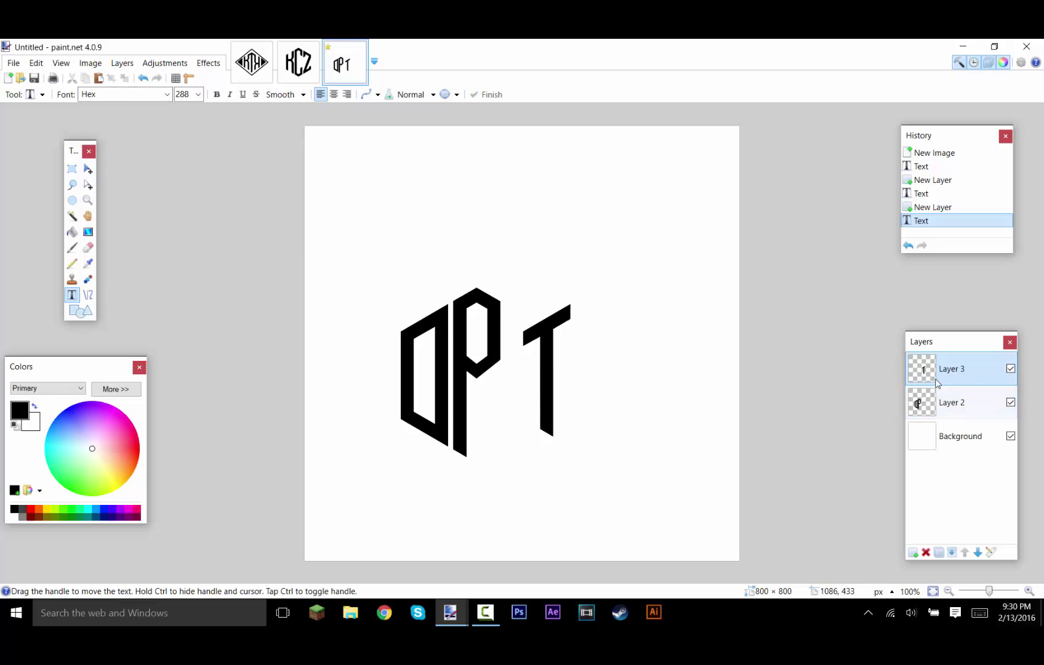
# Flip Layer 3 horizontally, discarding a trial vertical flip, and move the letter right beside the P.
pyautogui.click(123, 63)
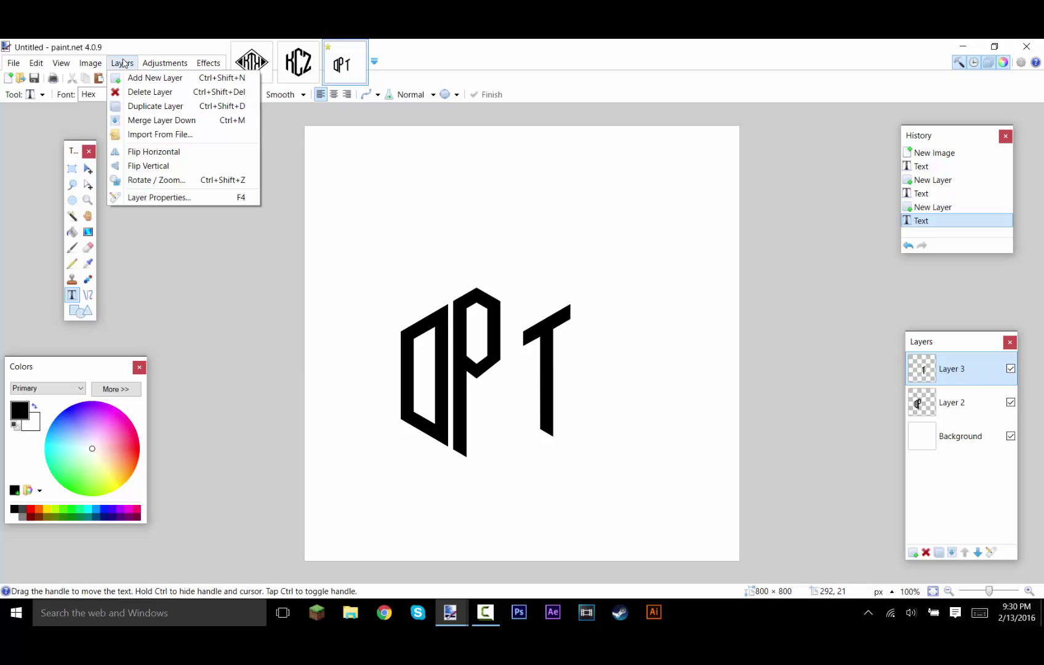
pyautogui.click(157, 151)
pyautogui.click(123, 63)
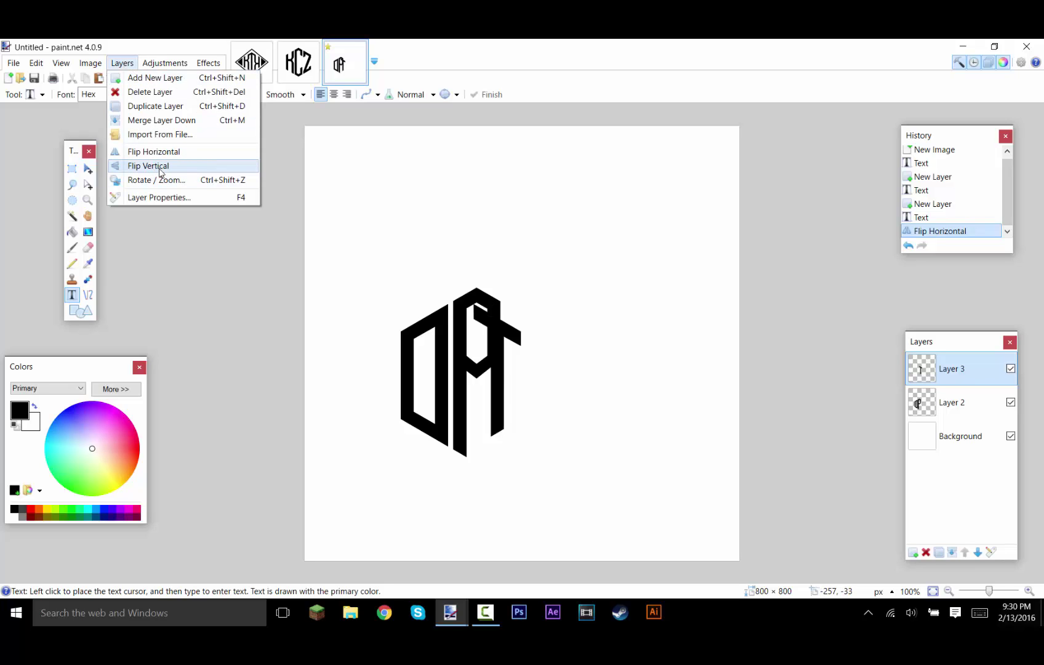
pyautogui.click(160, 166)
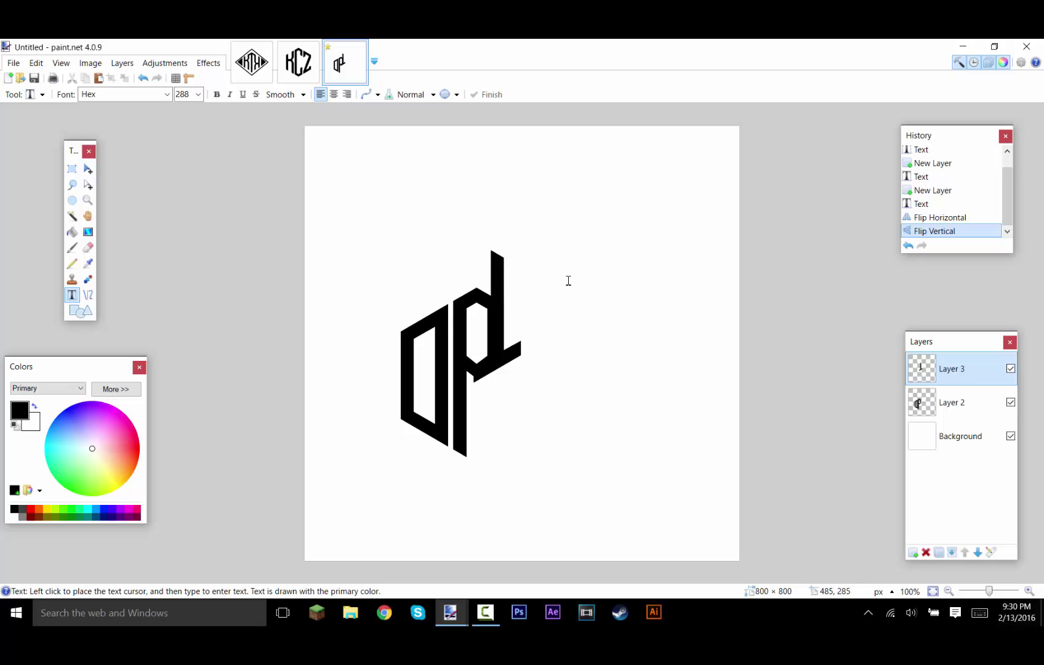
pyautogui.hotkey('ctrl', 'z')
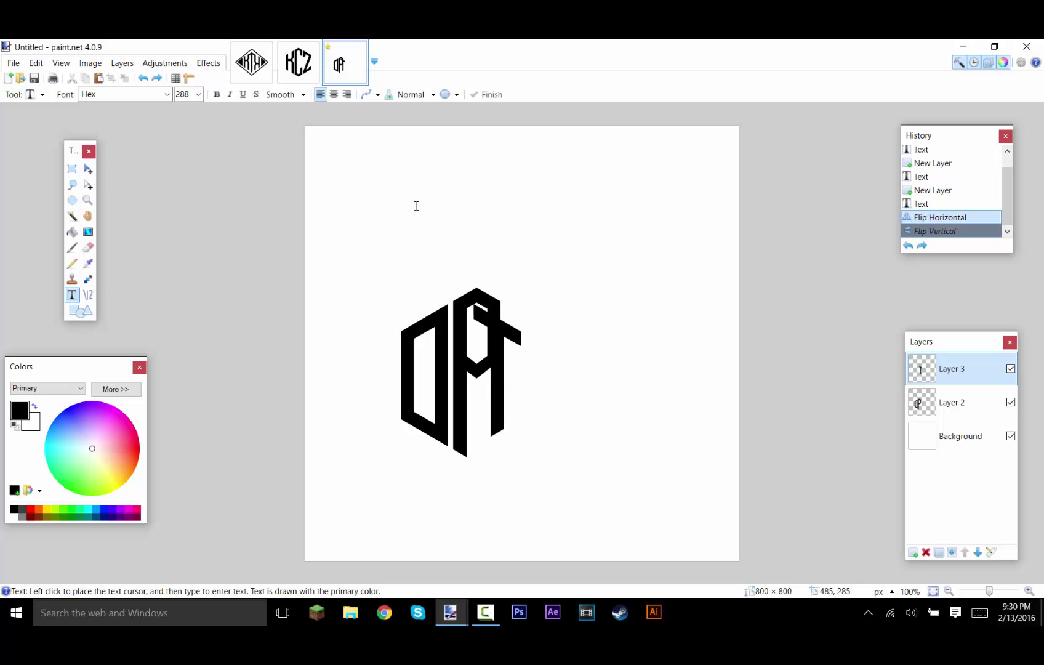
pyautogui.click(88, 169)
pyautogui.moveTo(500, 390); pyautogui.dragTo(530, 389)
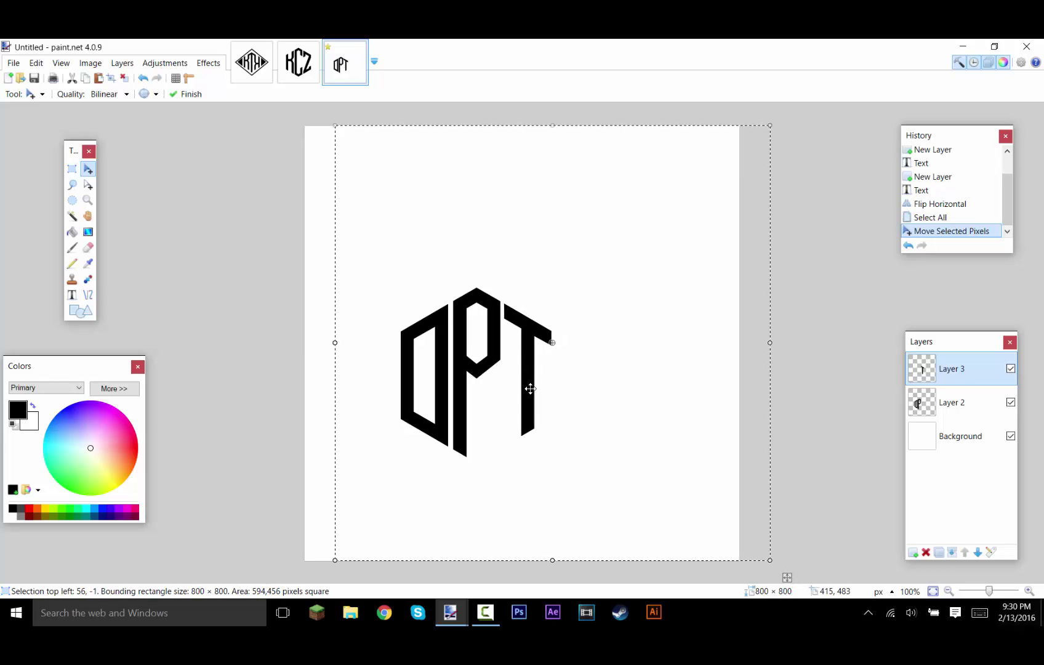
# Commit the letter placement and merge the OPT letter layers into one layer.
pyautogui.hotkey('ctrl', 'd')
pyautogui.scroll(-2, 520, 370)
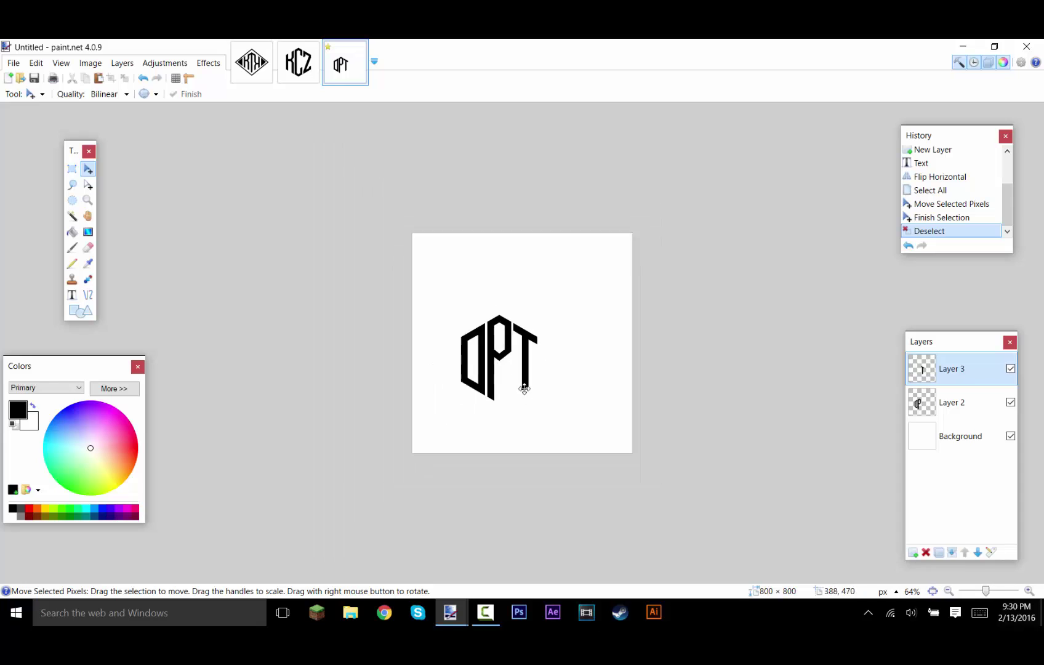
pyautogui.scroll(4, 528, 394)
pyautogui.scroll(-1, 525, 385)
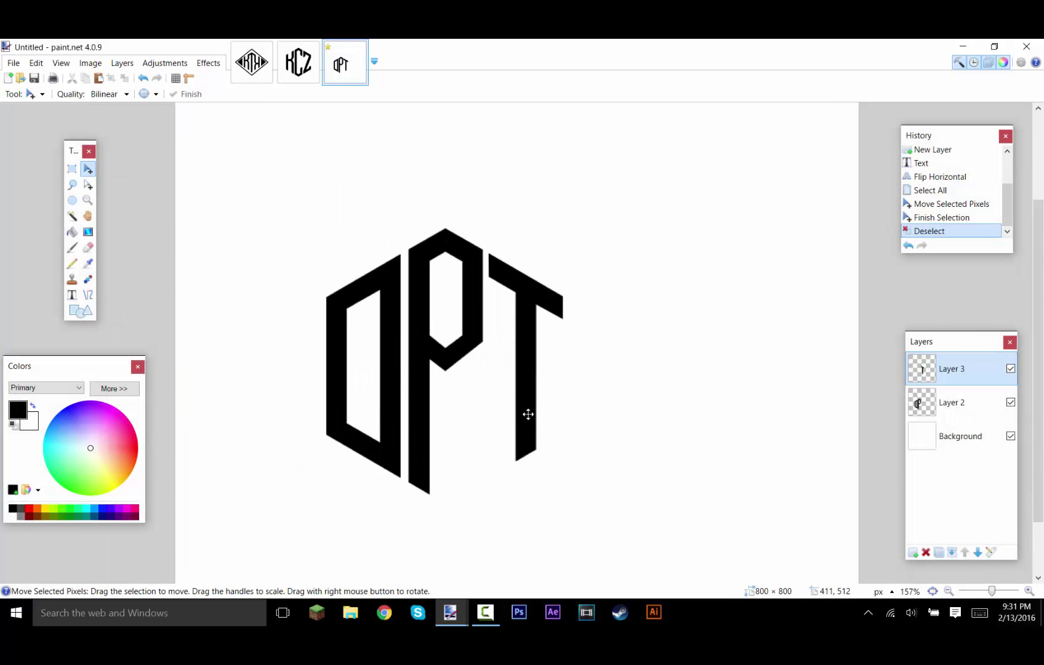
pyautogui.hotkey('ctrl', 'a')
pyautogui.click(528, 414)
pyautogui.scroll(-1, 530, 462)
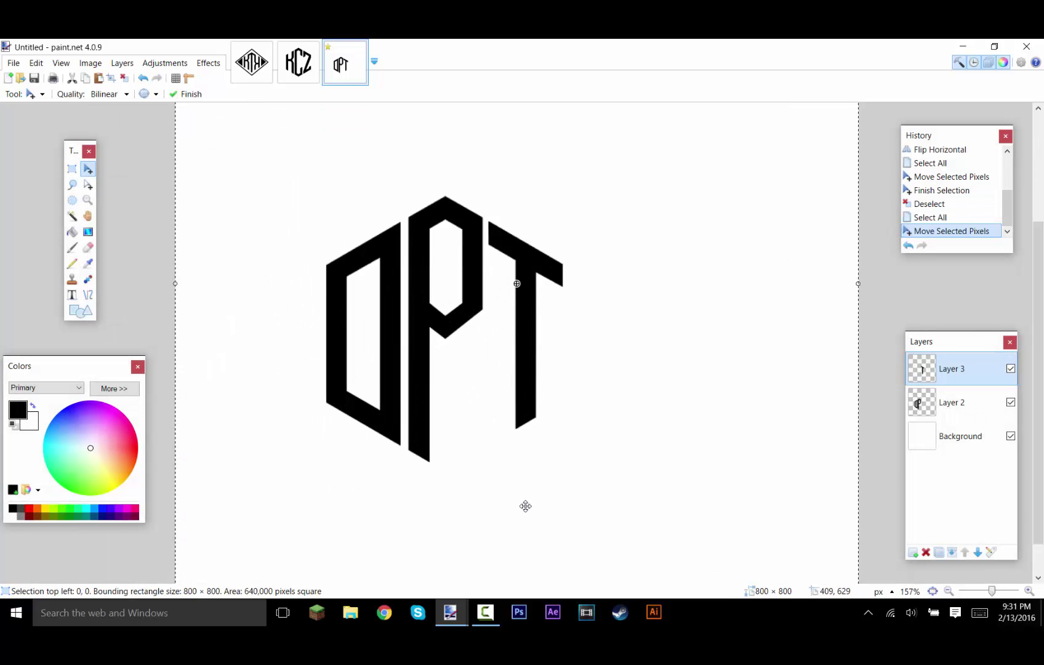
pyautogui.hotkey('ctrl', 'd')
pyautogui.click(952, 552)
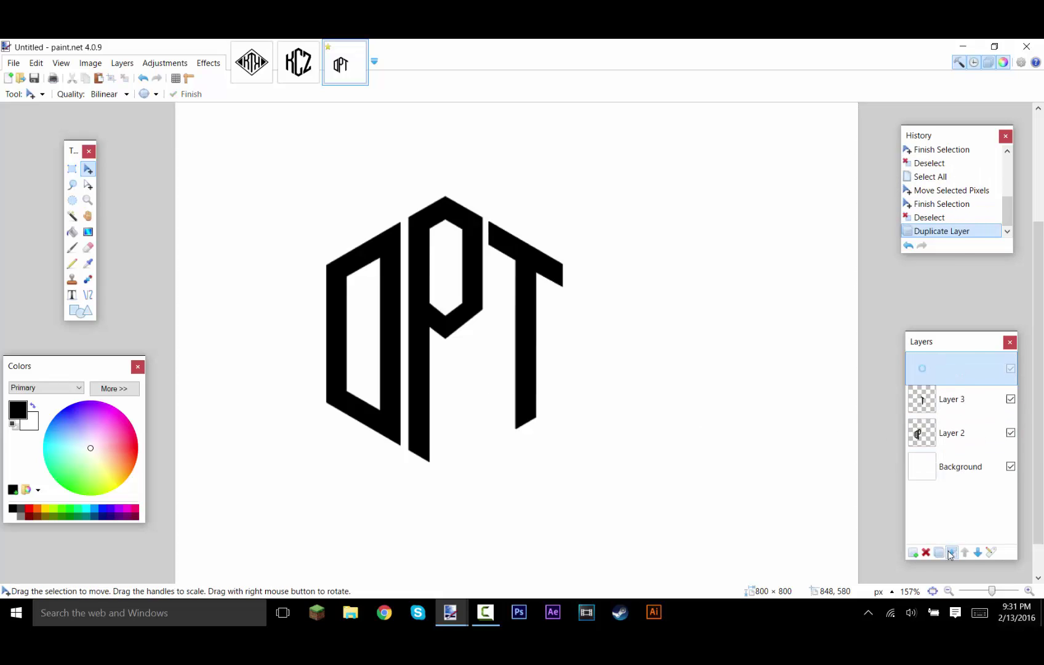
pyautogui.click(952, 553)
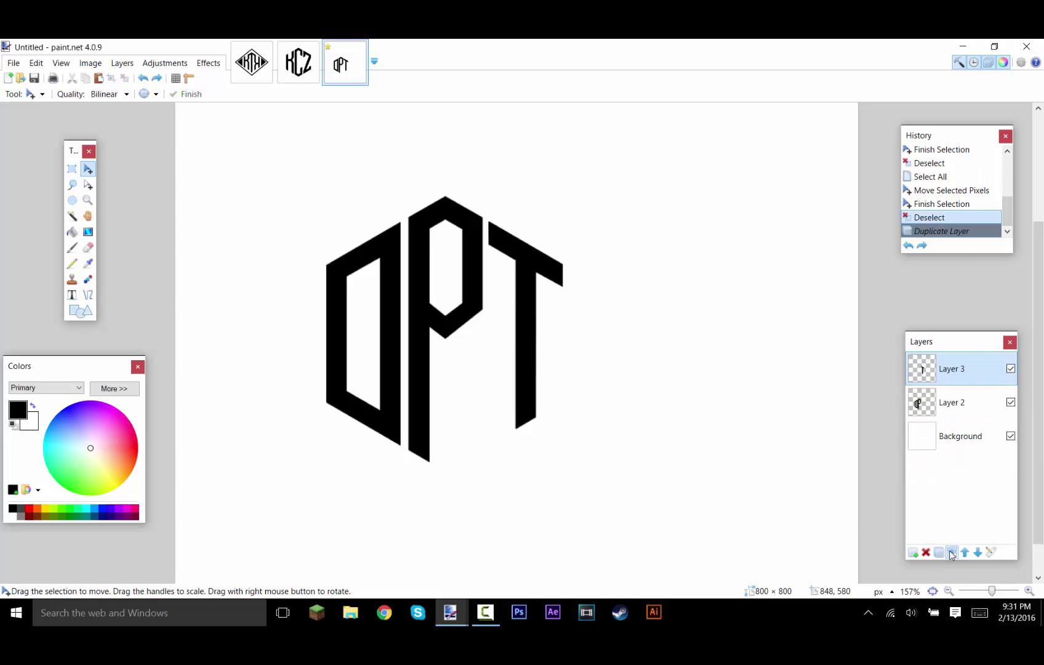
pyautogui.click(952, 552)
pyautogui.scroll(-4, 582, 380)
# Enlarge the merged OPT logo from its corner and move it toward the canvas centre.
pyautogui.hotkey('ctrl', 'a')
pyautogui.click(471, 428)
pyautogui.moveTo(382, 485); pyautogui.dragTo(271, 589)
pyautogui.moveTo(429, 436); pyautogui.dragTo(527, 362)
pyautogui.moveTo(366, 522); pyautogui.dragTo(321, 559)
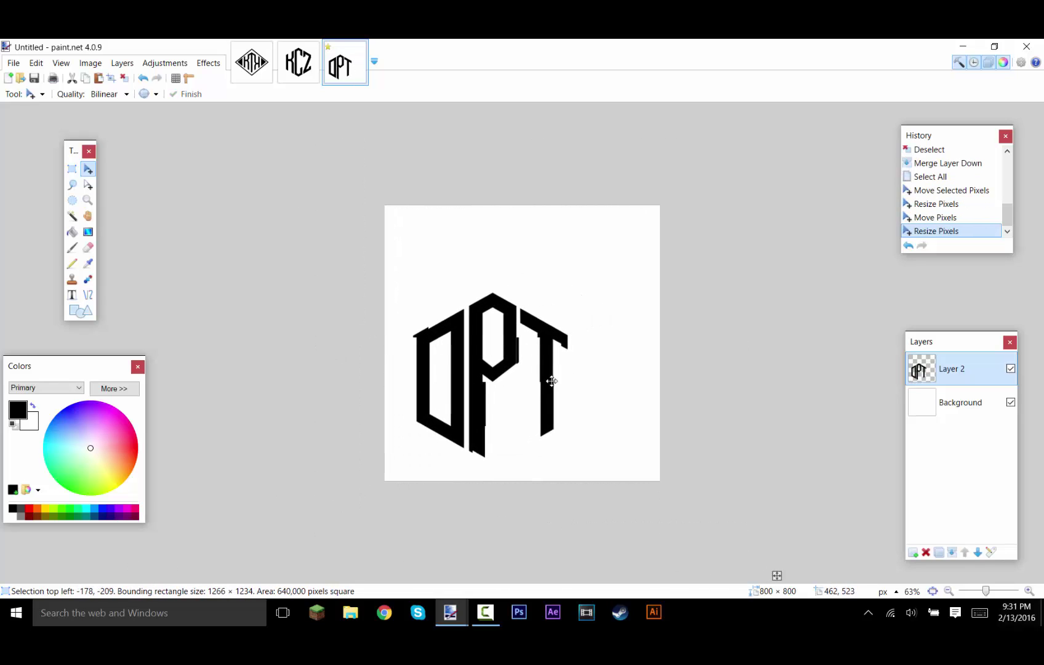
pyautogui.hotkey('ctrl', 'd')
pyautogui.hotkey('ctrl', 'a')
pyautogui.moveTo(452, 377); pyautogui.dragTo(481, 368)
pyautogui.hotkey('ctrl', 'd')
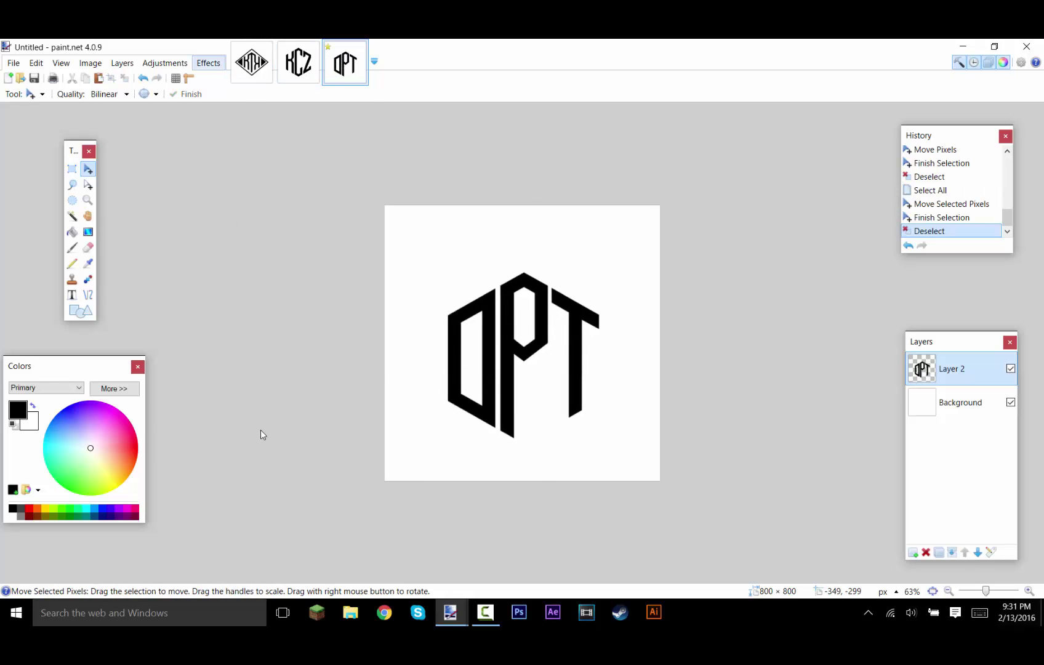
# Centre the logo both horizontally and vertically, then view the KTK reference image.
pyautogui.moveTo(344, 298)
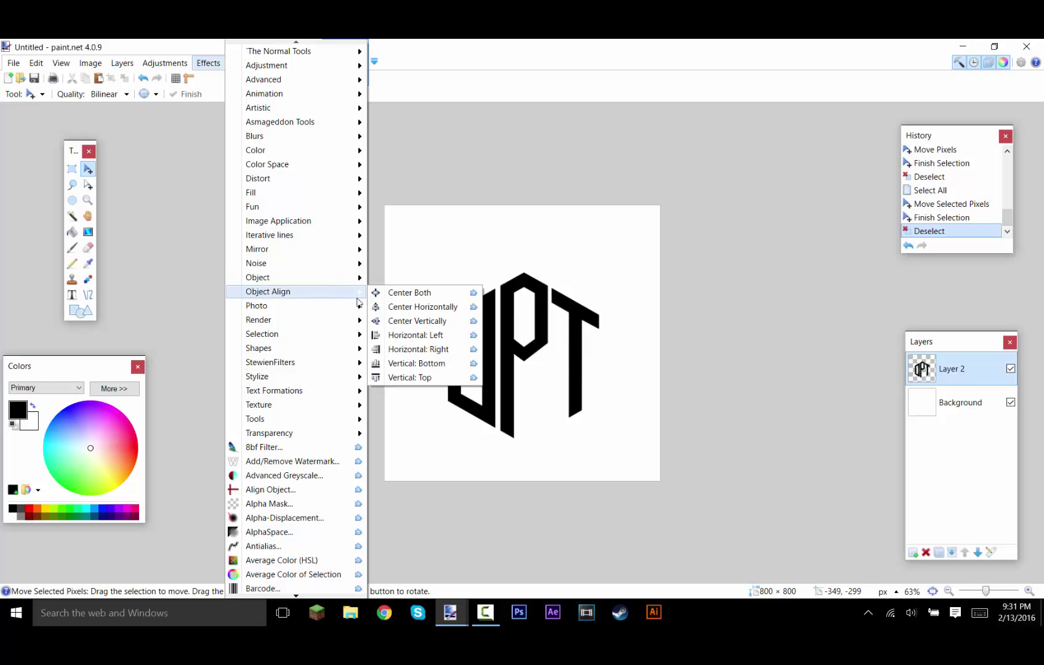
pyautogui.click(419, 293)
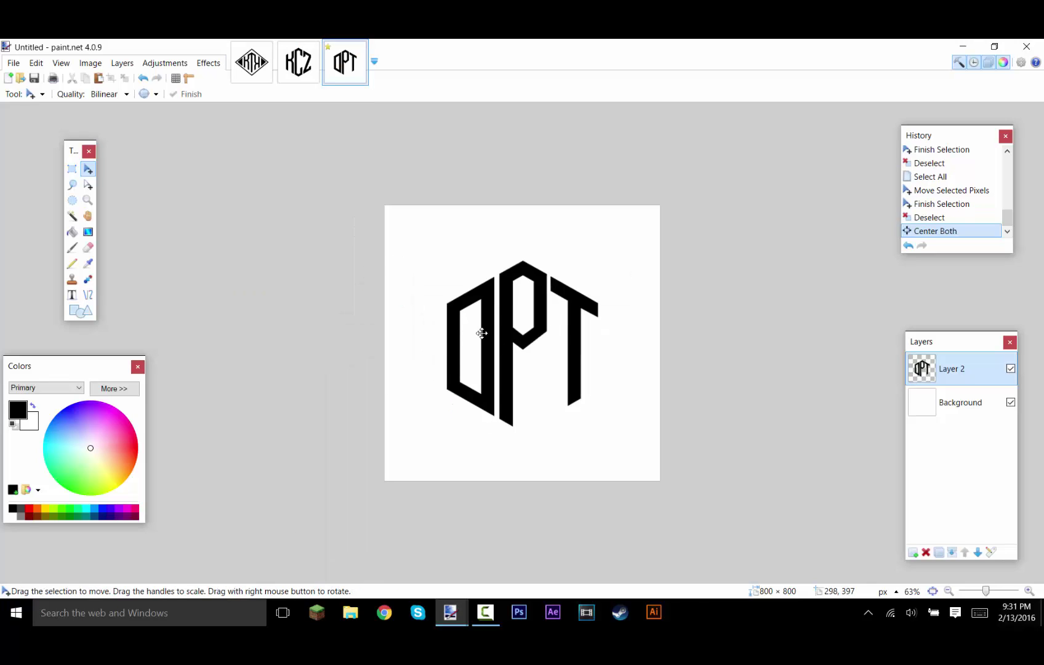
pyautogui.click(251, 62)
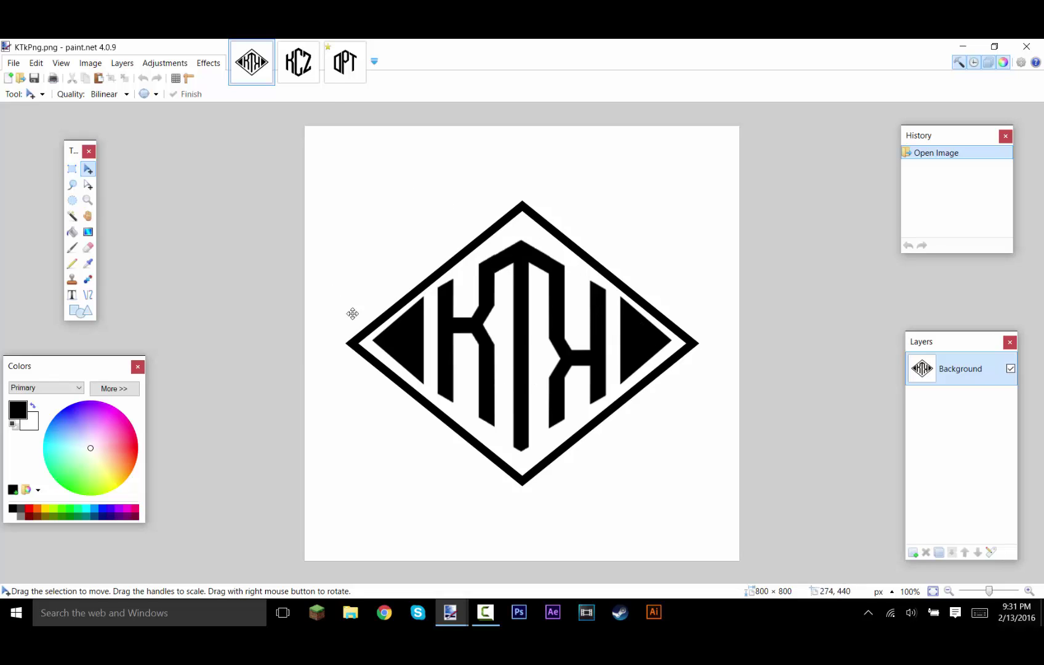
# On a new layer in the OPT image, draw a filled black triangle overlapping the O's left edge.
pyautogui.click(345, 62)
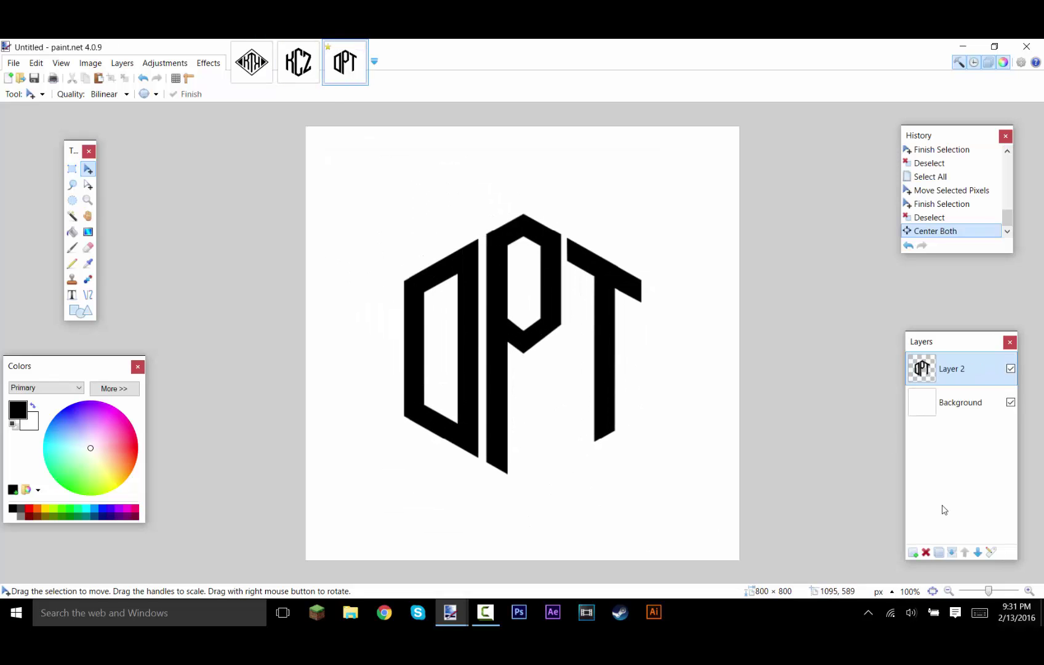
pyautogui.click(913, 552)
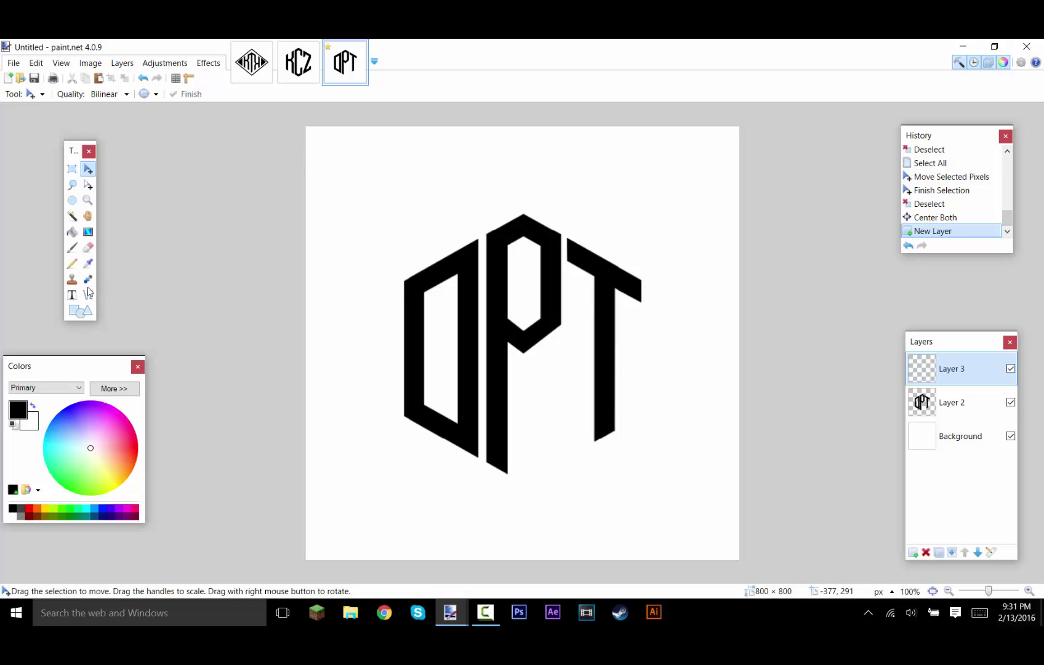
pyautogui.click(79, 311)
pyautogui.click(93, 94)
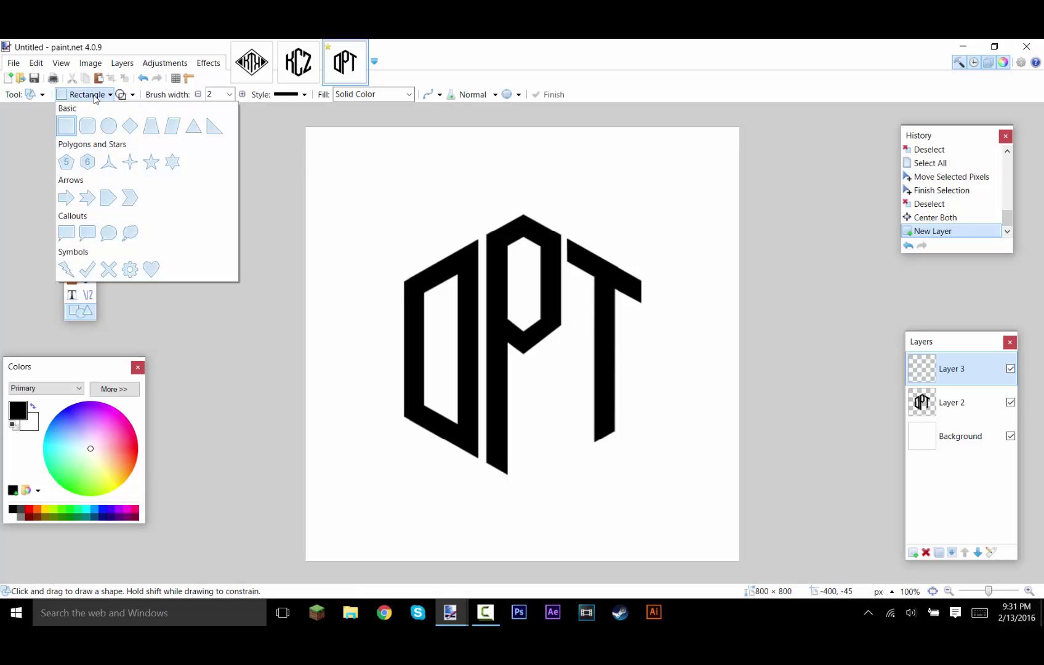
pyautogui.click(193, 128)
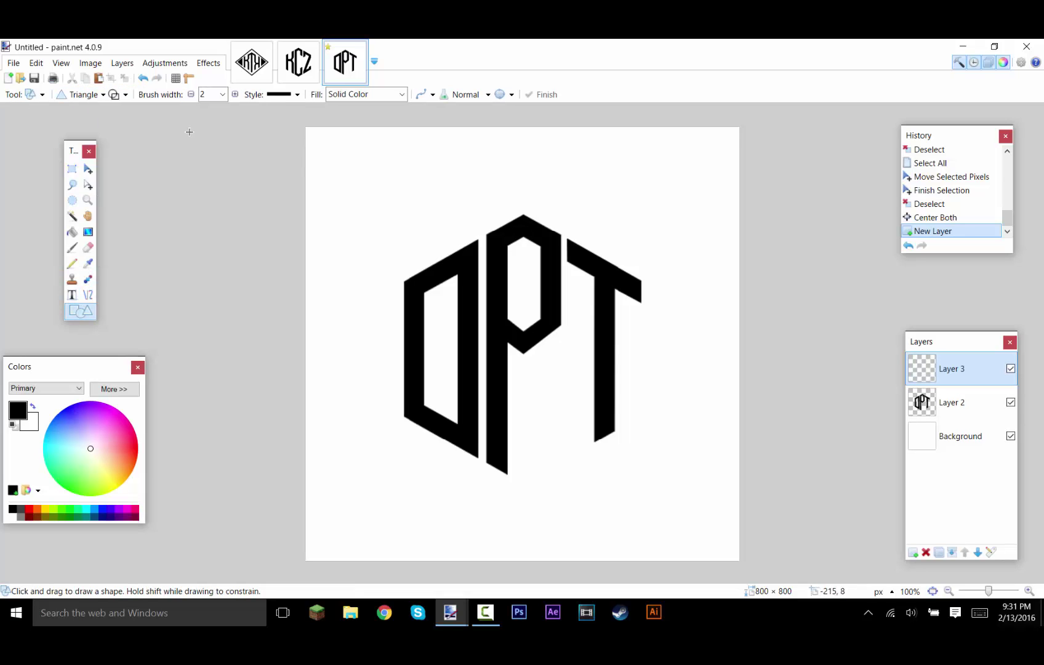
pyautogui.click(113, 95)
pyautogui.moveTo(324, 273)
pyautogui.mouseDown()
pyautogui.moveTo(423, 430)
pyautogui.moveTo(439, 374)
pyautogui.moveTo(415, 360)
pyautogui.moveTo(443, 431)
pyautogui.moveTo(410, 306)
pyautogui.moveTo(493, 364)
pyautogui.mouseUp()
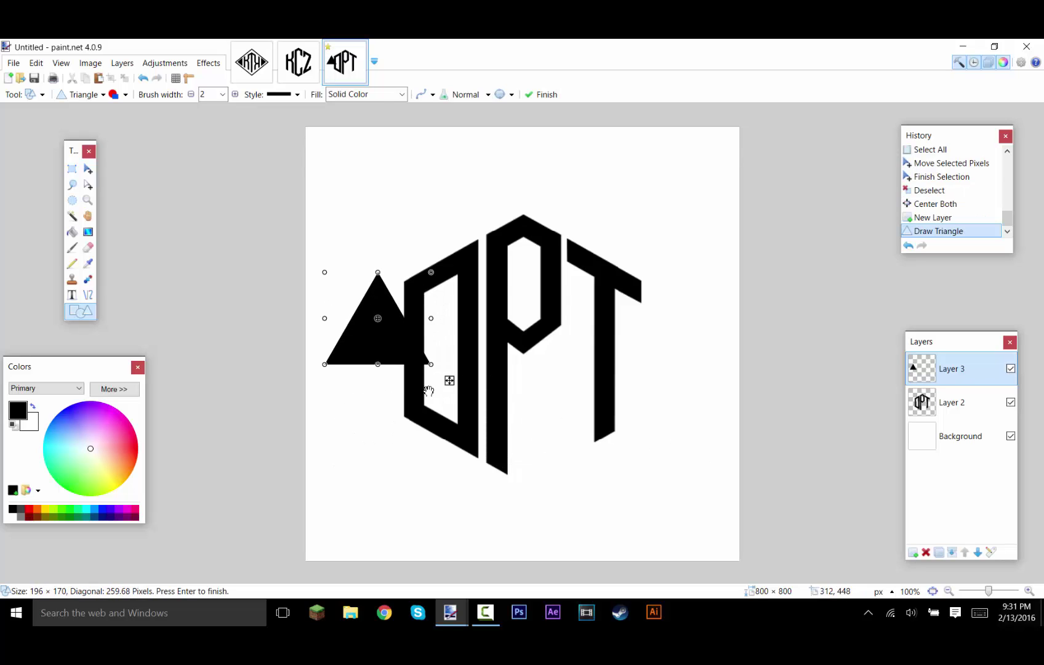
# Rotate the triangle layer 90° and move it against the O's left side as an arrowhead.
pyautogui.click(103, 64)
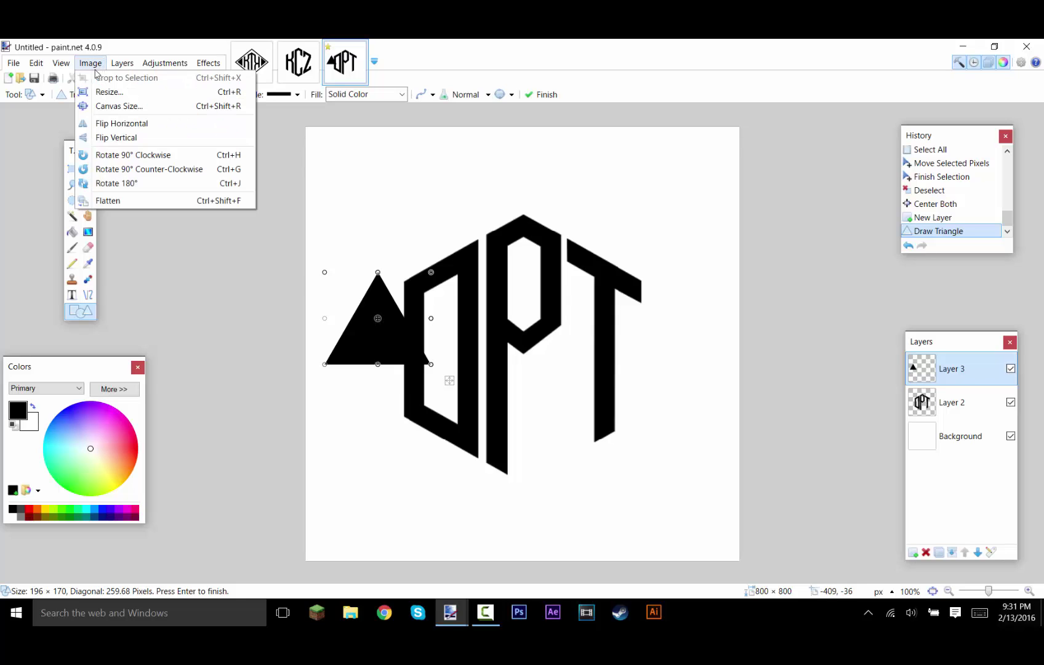
pyautogui.moveTo(122, 64)
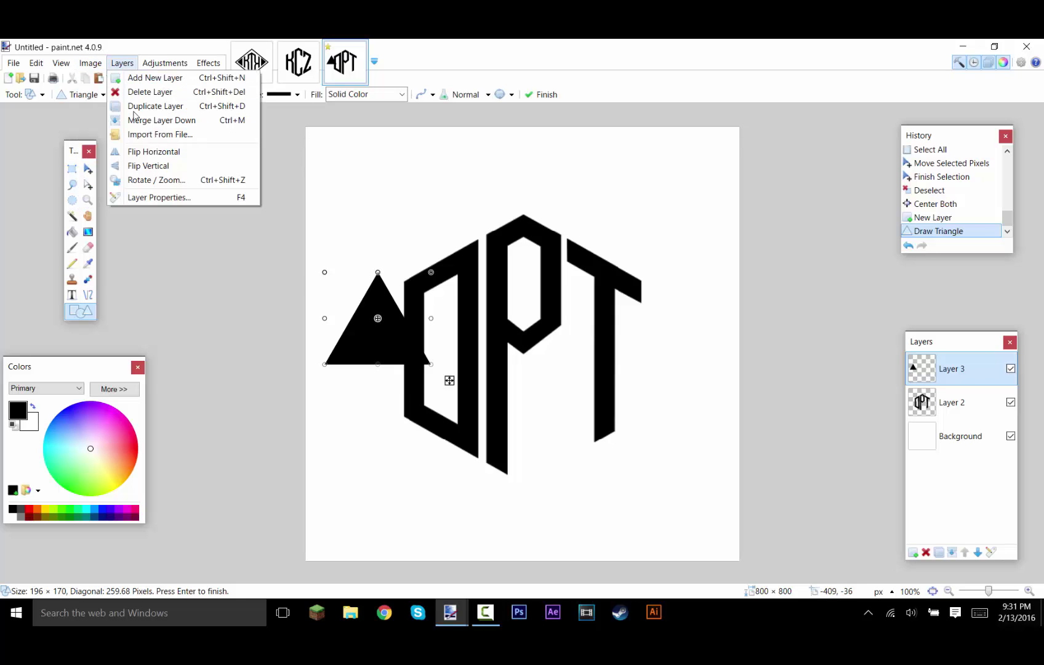
pyautogui.click(156, 180)
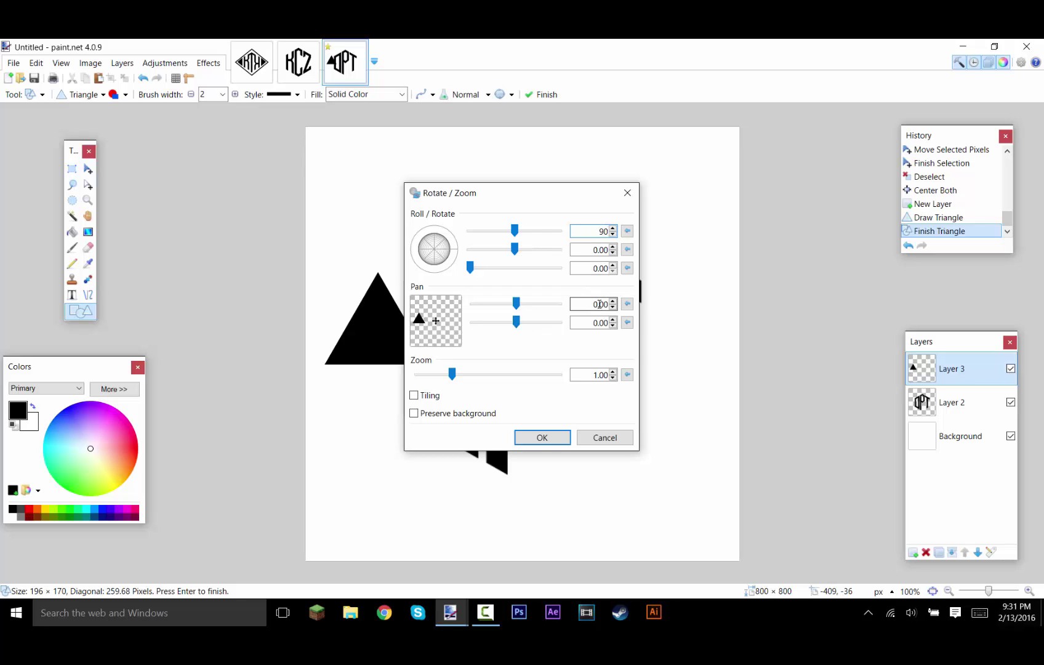
pyautogui.click(590, 320)
pyautogui.click(544, 437)
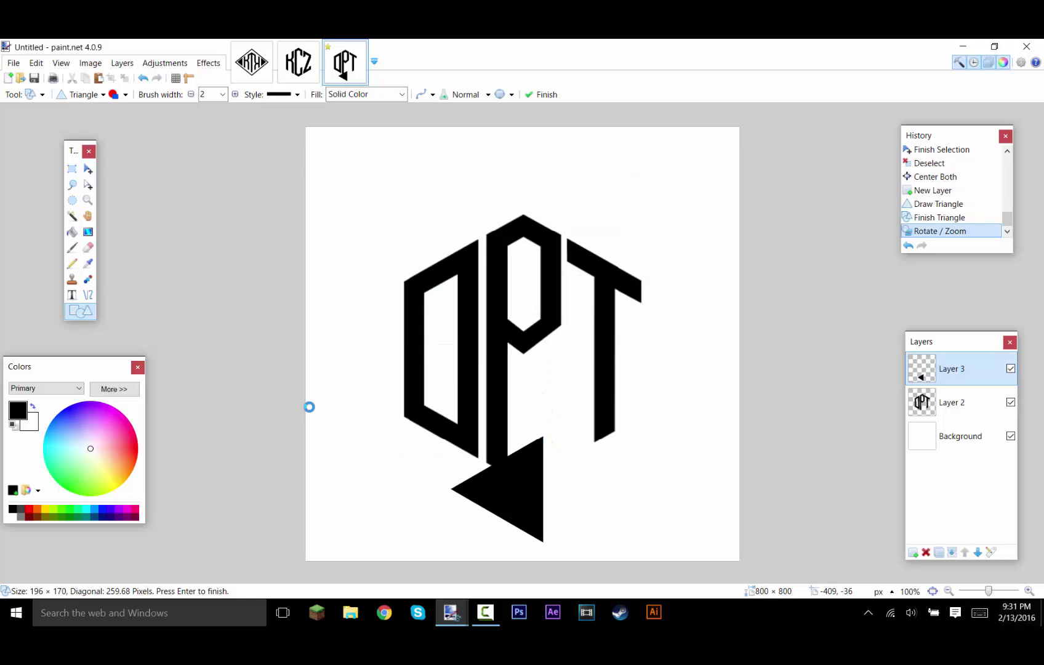
pyautogui.click(89, 172)
pyautogui.moveTo(509, 491); pyautogui.dragTo(365, 349)
# Commit the triangle, then try and undo a horizontal image flip and a paste.
pyautogui.hotkey('ctrl', 'd')
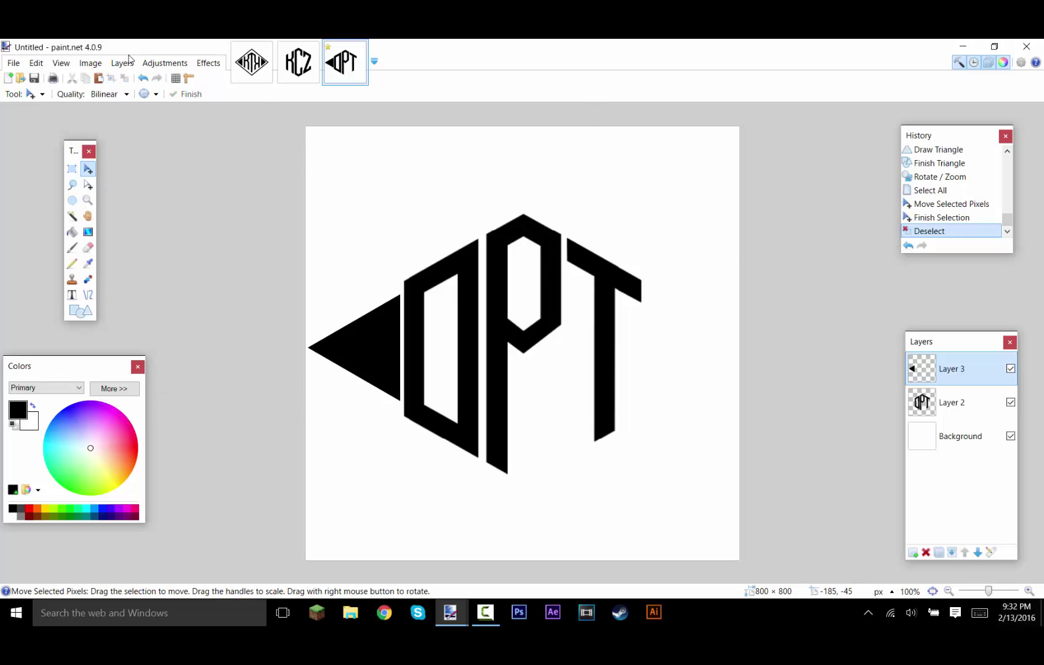
pyautogui.click(122, 63)
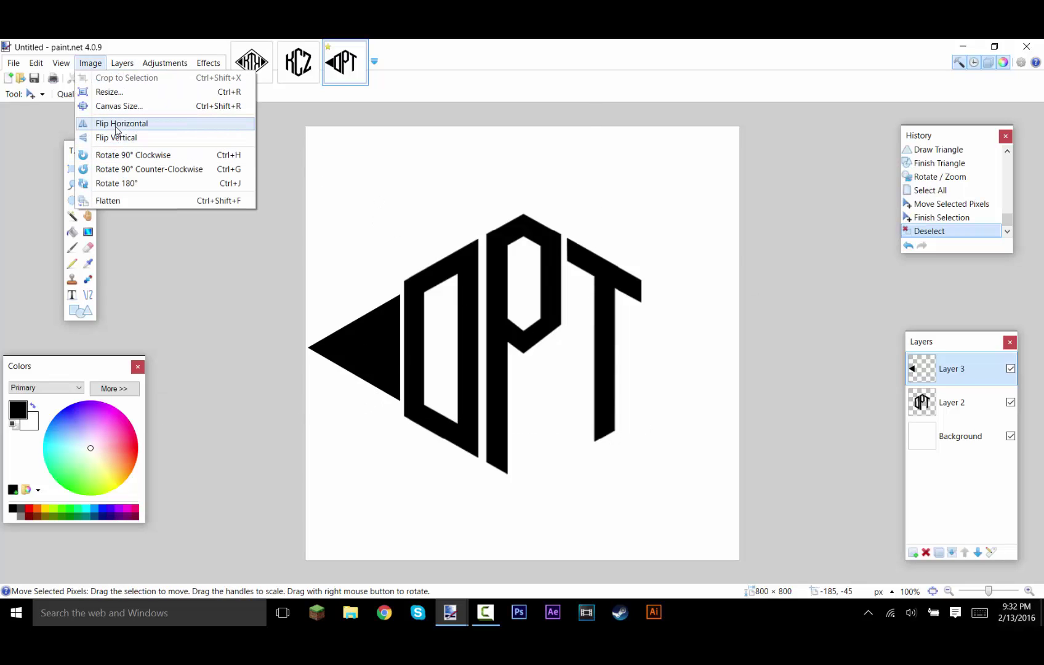
pyautogui.click(119, 127)
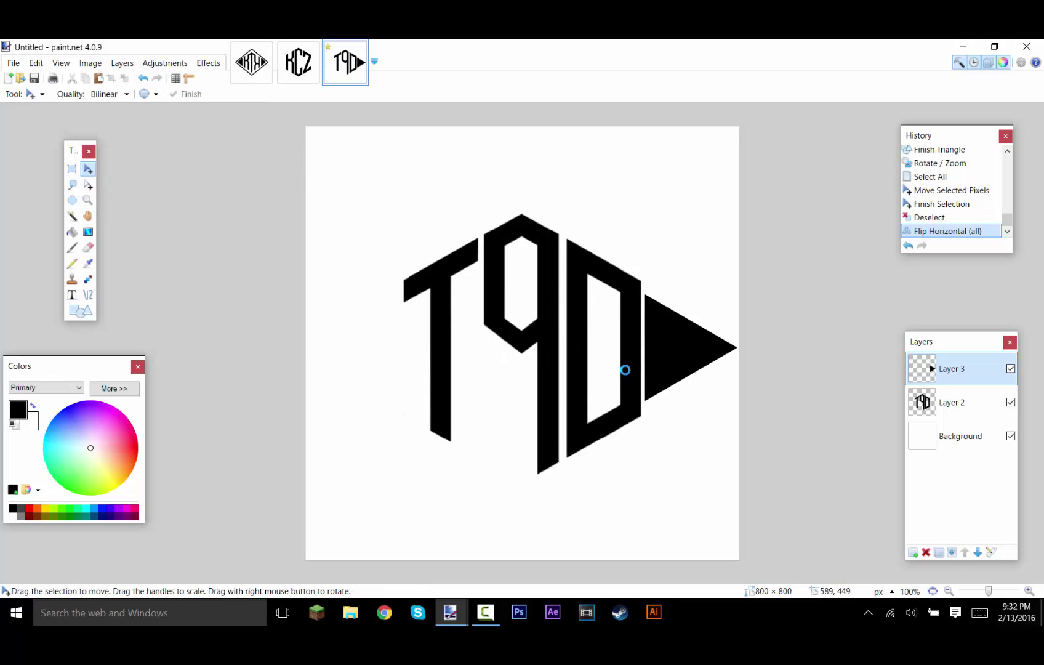
pyautogui.hotkey('ctrl', 'z')
pyautogui.hotkey('ctrl', 'v')
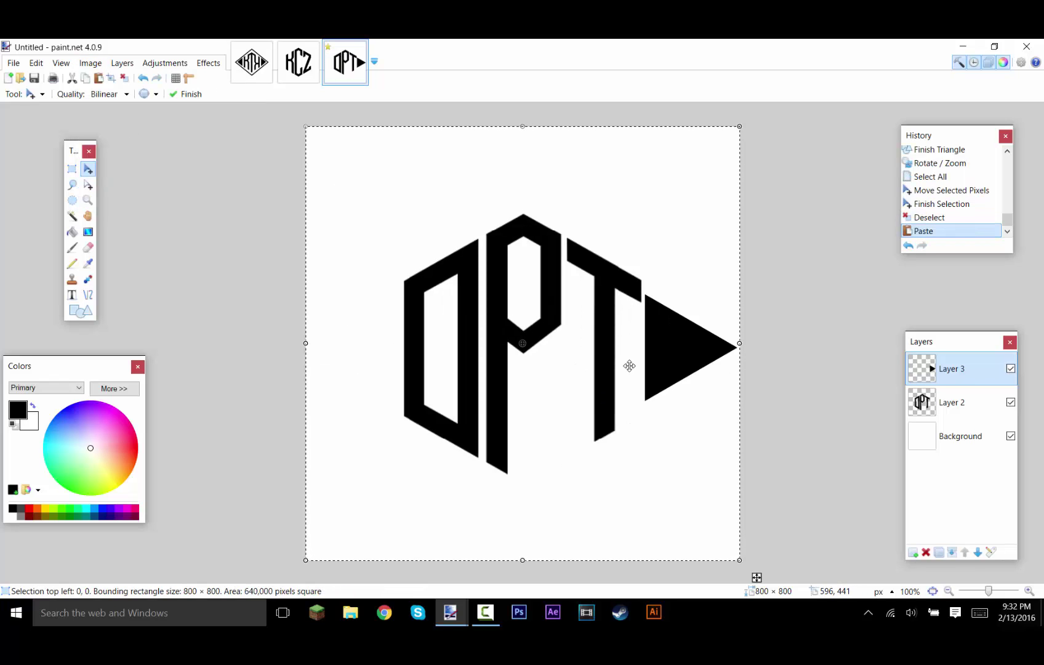
pyautogui.hotkey('ctrl', 'z')
# Paste the triangle onto a new Layer 4 as a right-pointing arrowhead beside the T.
pyautogui.click(914, 552)
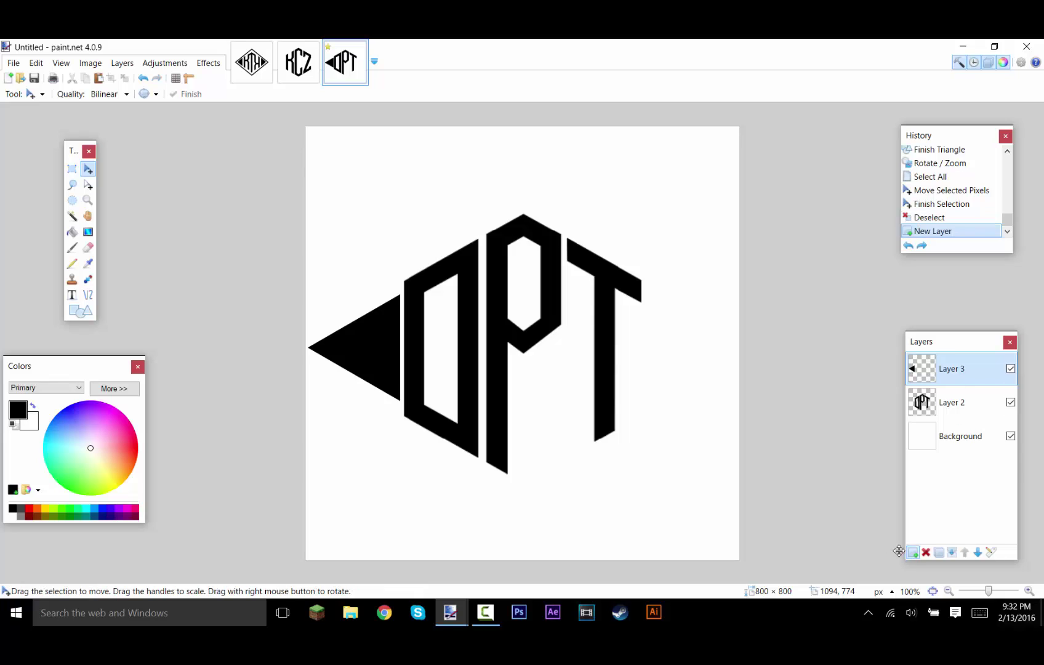
pyautogui.hotkey('ctrl', 'v')
pyautogui.hotkey('ctrl', 'd')
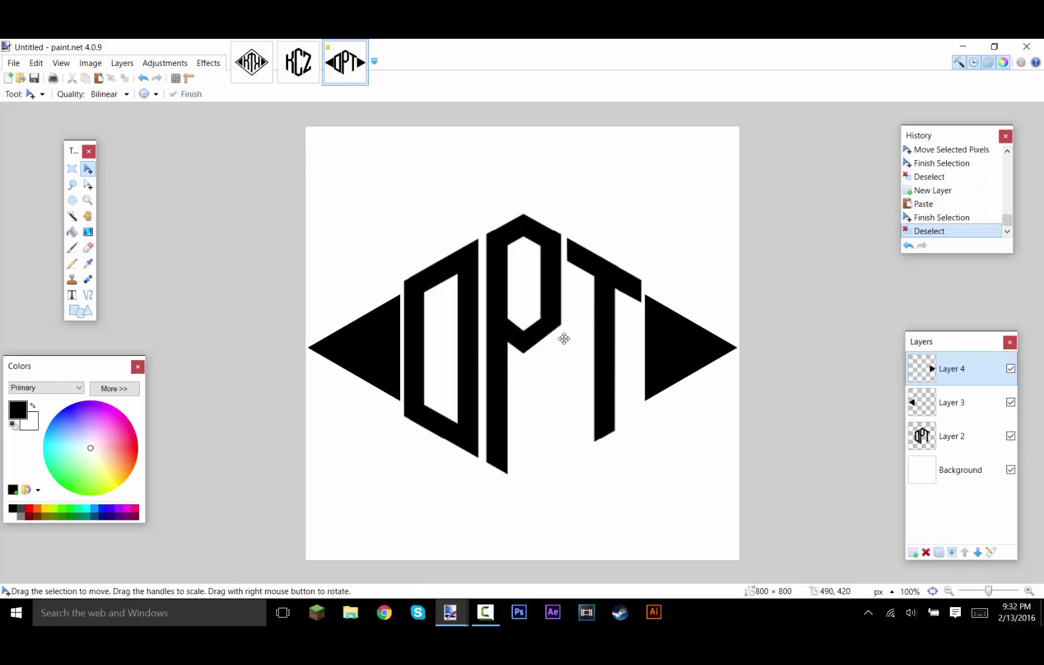
pyautogui.scroll(-2, 549, 377)
# Add a short pencil line beside the first letter, then view the KTkPng.png reference logo.
pyautogui.scroll(4, 550, 377)
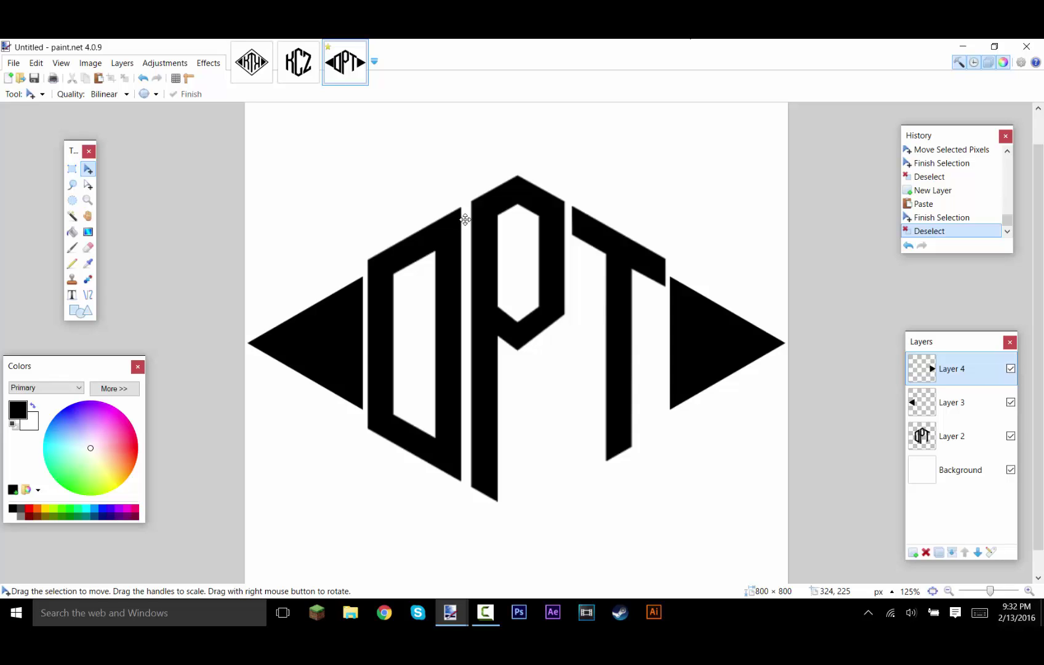
pyautogui.scroll(4, 226, 229)
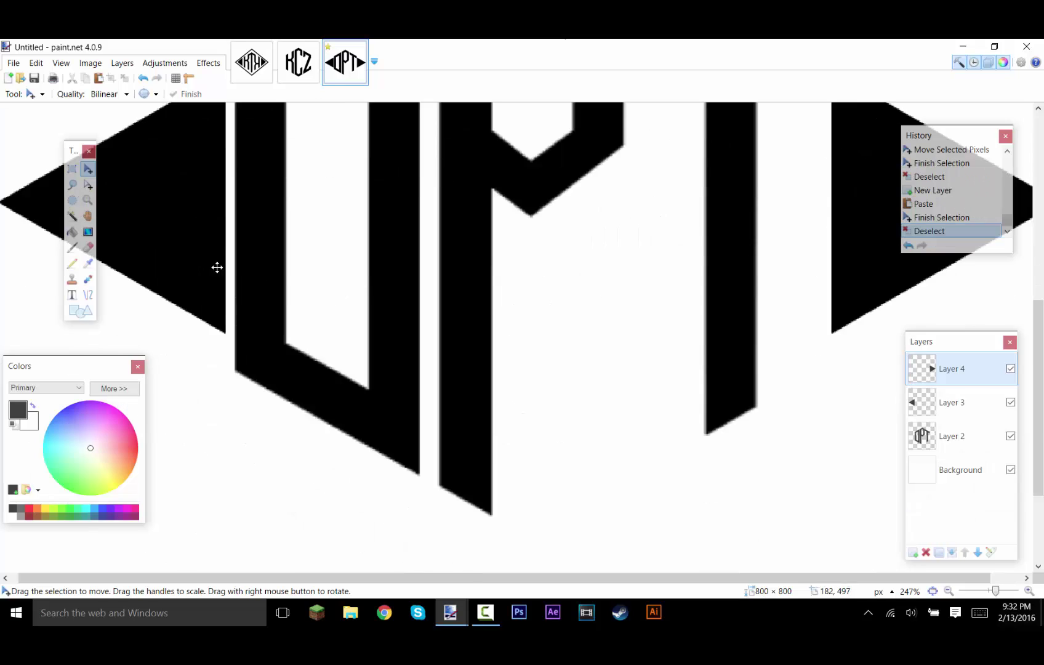
pyautogui.click(72, 263)
pyautogui.moveTo(232, 331)
pyautogui.mouseDown()
pyautogui.moveTo(204, 331)
pyautogui.moveTo(234, 366)
pyautogui.mouseUp()
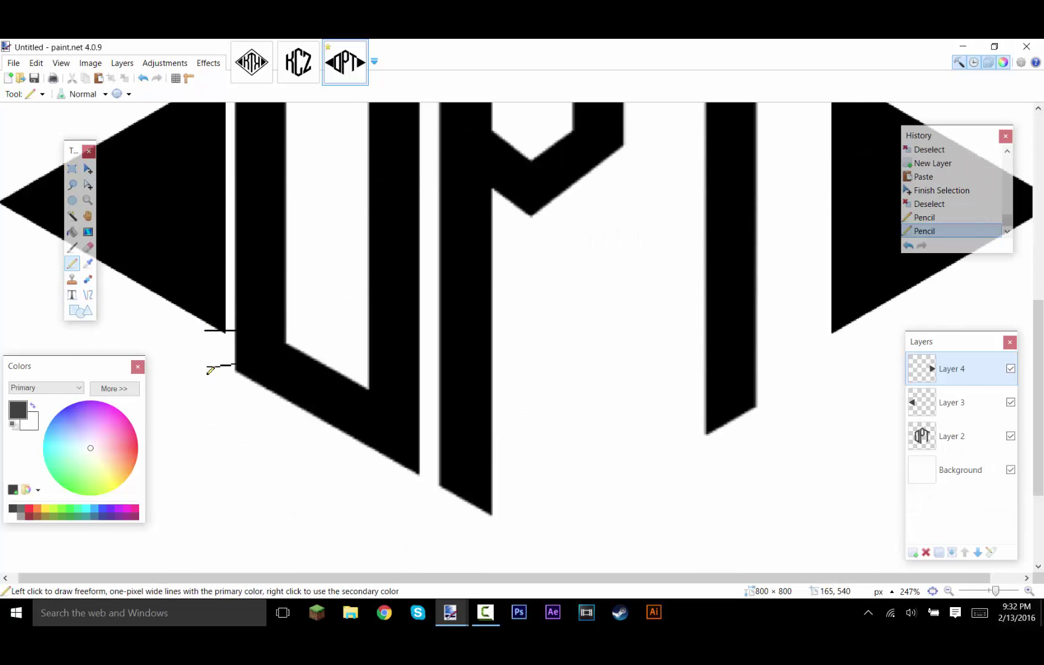
pyautogui.scroll(-4, 235, 339)
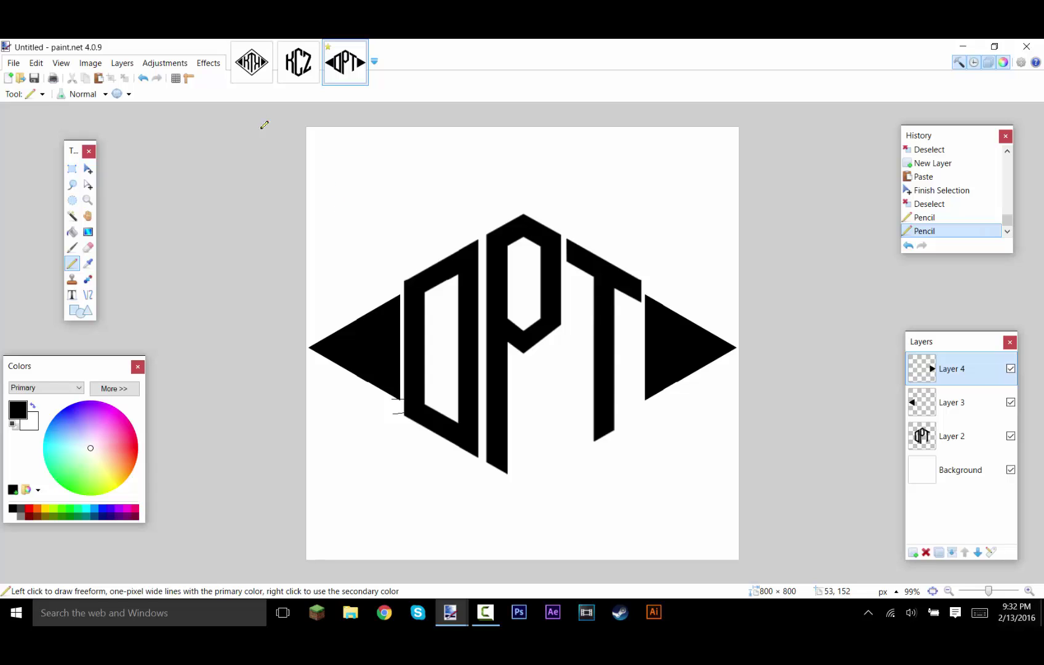
pyautogui.click(245, 66)
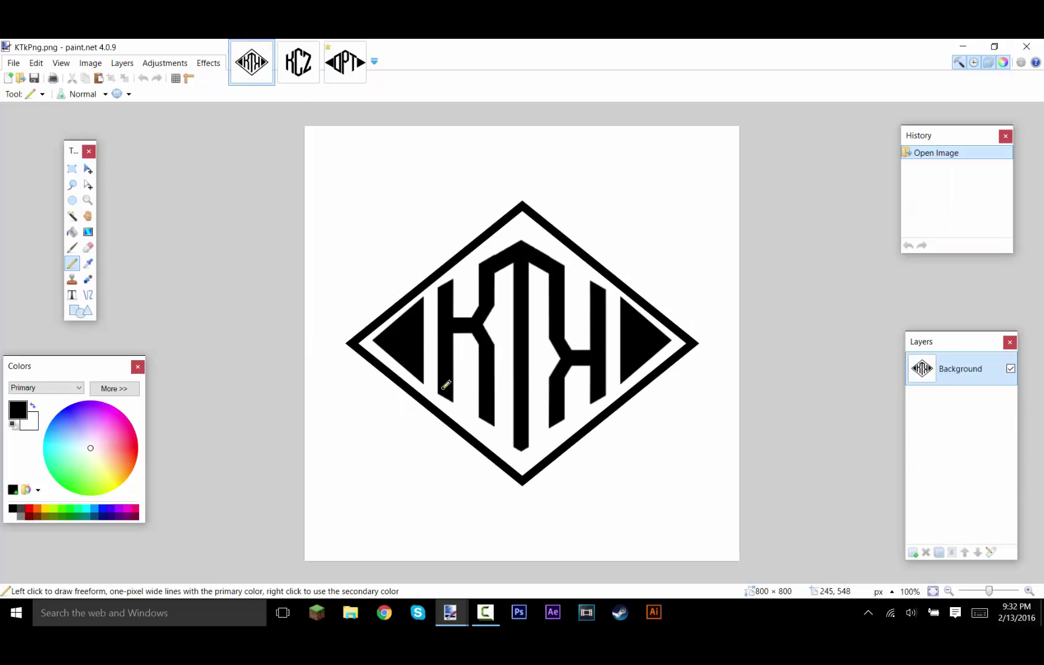
# Look over the KTK and KCZ reference images, then return to the OPT monogram.
pyautogui.click(345, 61)
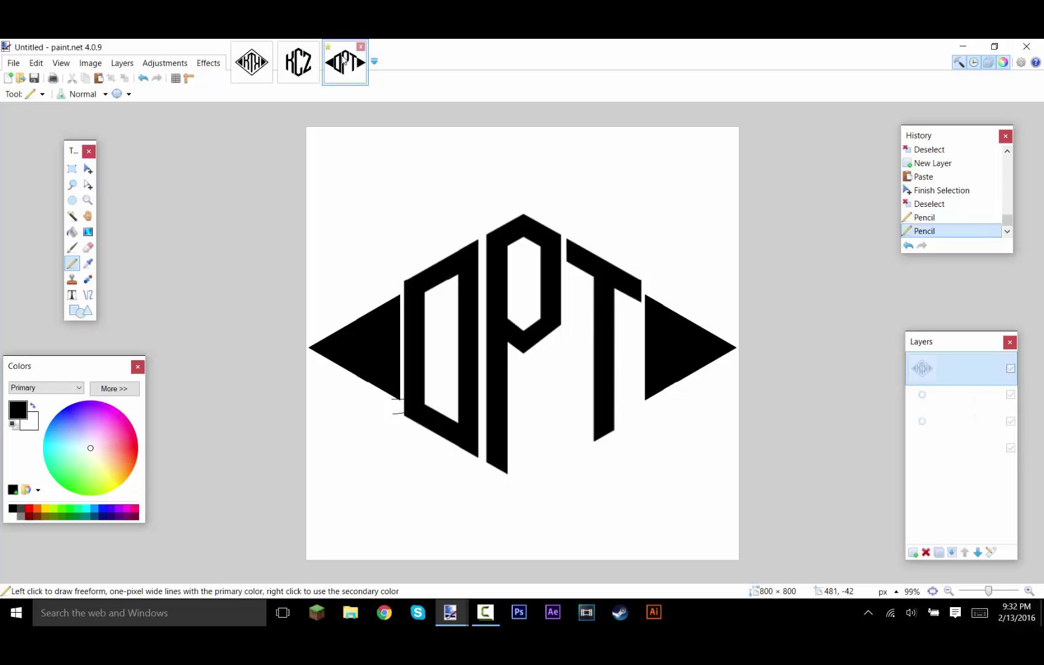
pyautogui.click(250, 62)
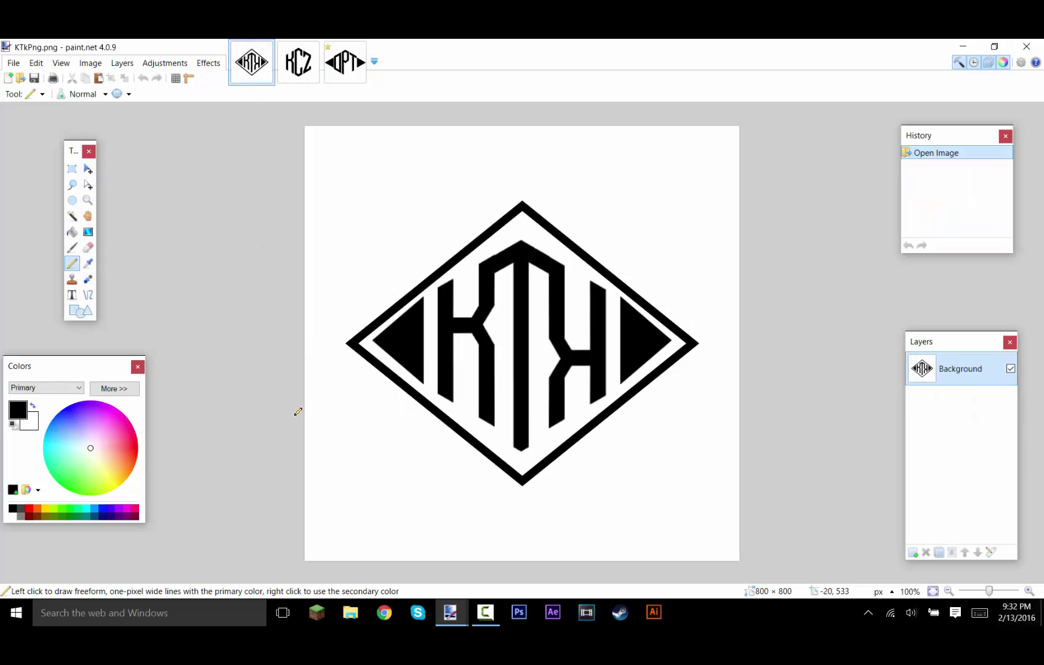
pyautogui.click(298, 62)
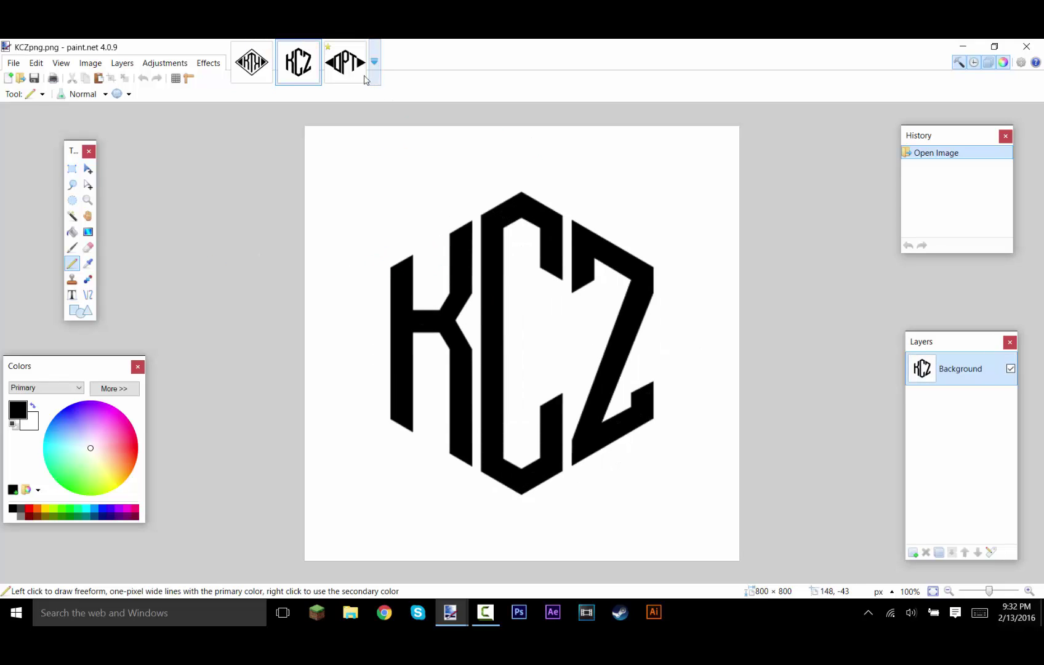
pyautogui.click(345, 63)
# Delete triangle layers Layer 4 and Layer 3 and add a fresh empty layer.
pyautogui.click(925, 553)
pyautogui.click(926, 553)
pyautogui.click(913, 552)
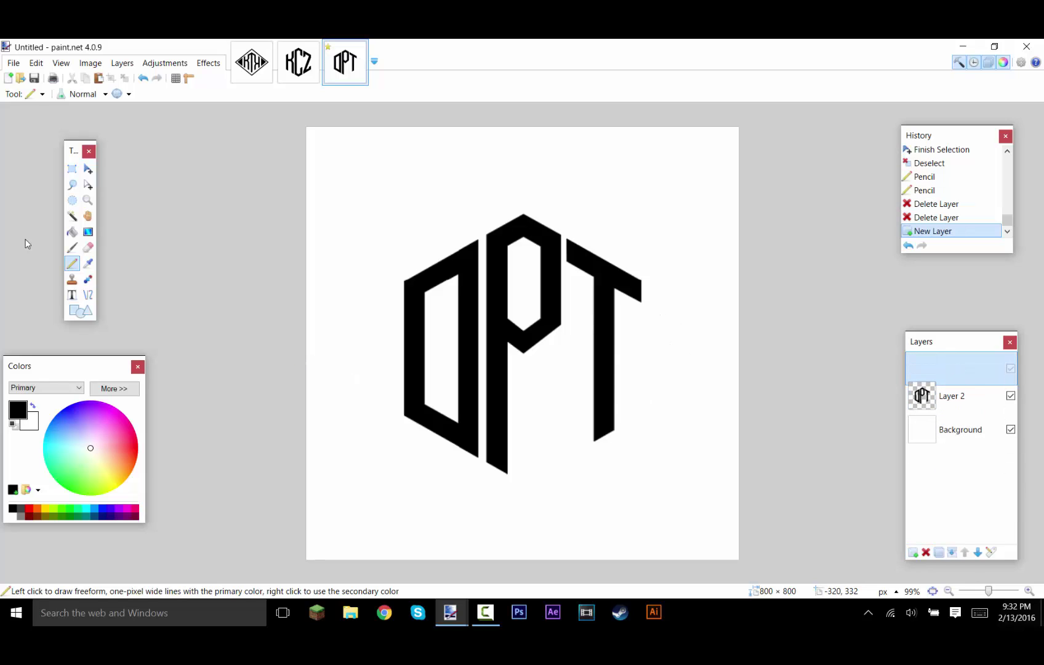
# Draw a 25 px black Hexagon outline around the OPT lettering, adjust its position and commit it.
pyautogui.click(79, 311)
pyautogui.click(86, 96)
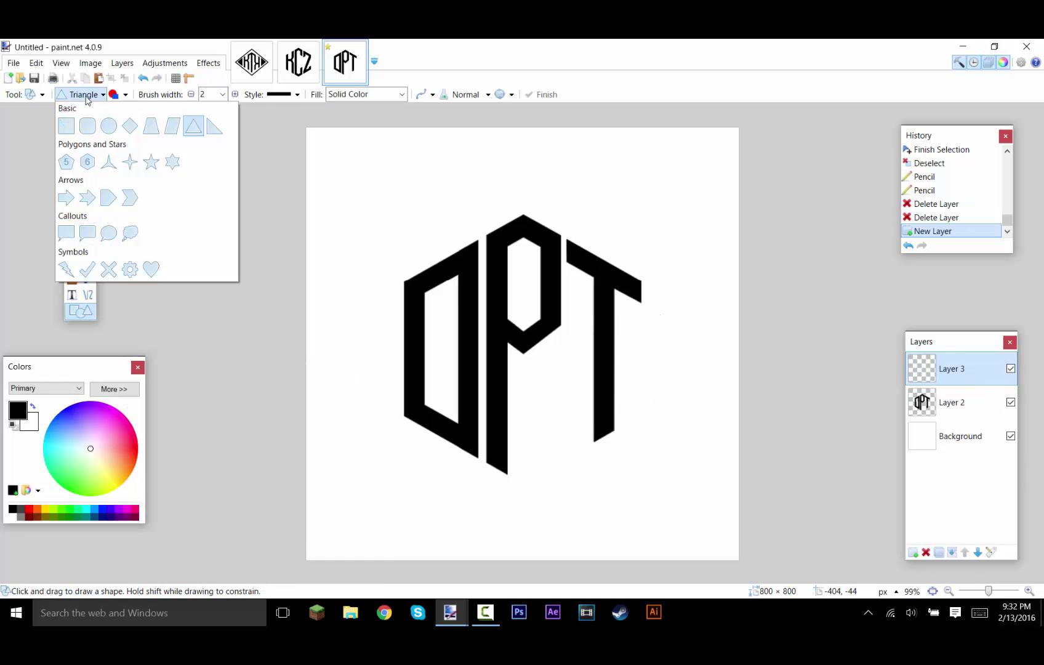
pyautogui.click(88, 162)
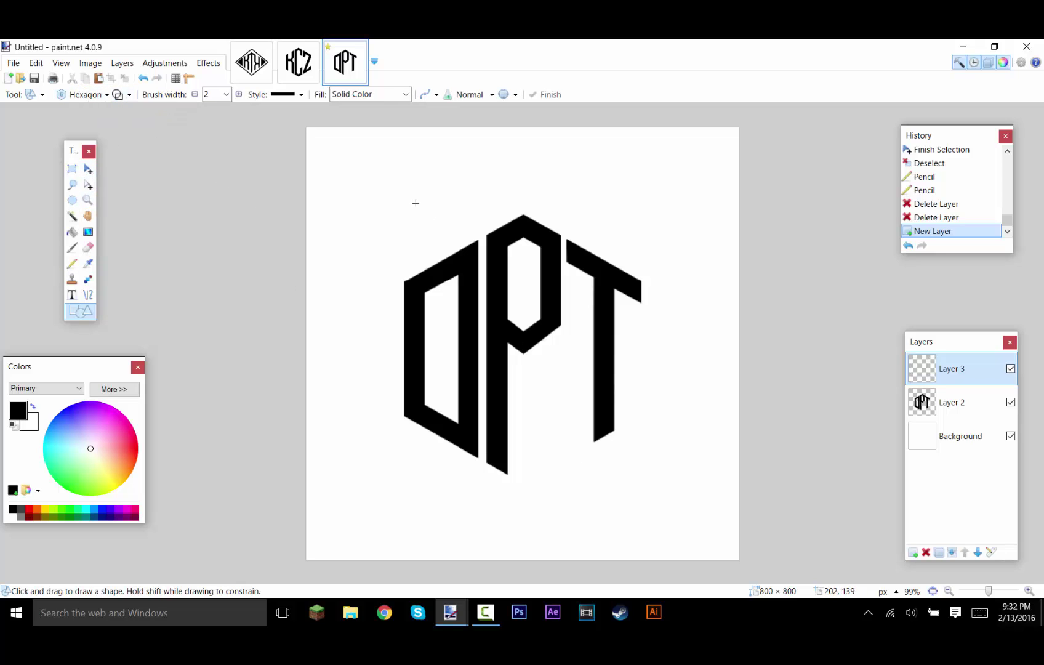
pyautogui.moveTo(393, 213)
pyautogui.mouseDown()
pyautogui.moveTo(582, 456)
pyautogui.moveTo(706, 558)
pyautogui.moveTo(689, 554)
pyautogui.mouseUp()
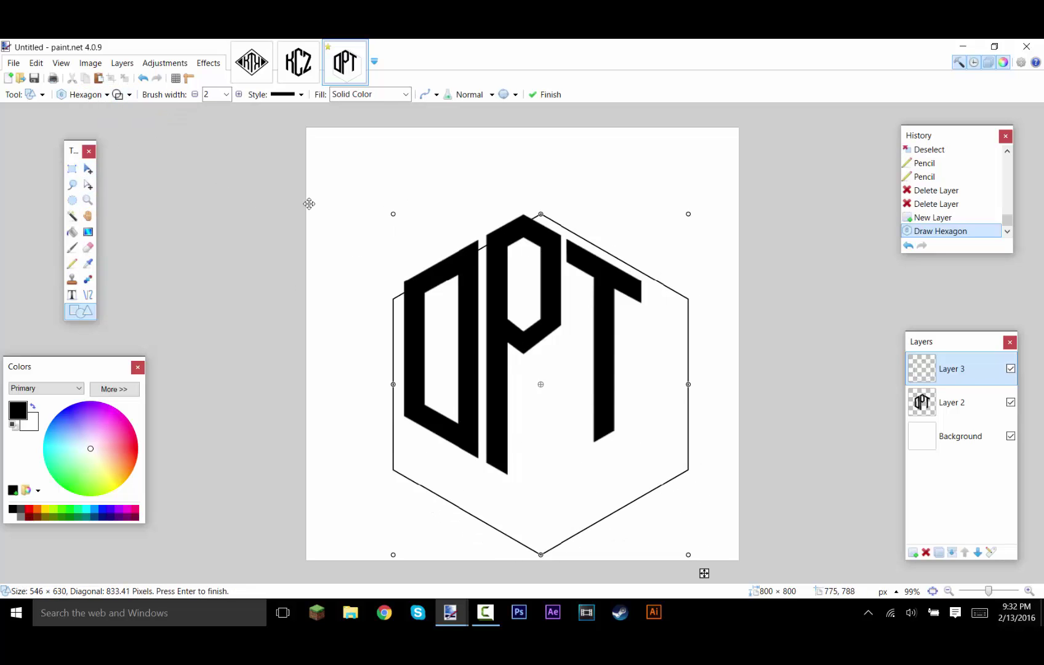
pyautogui.scroll(-4, 211, 101)
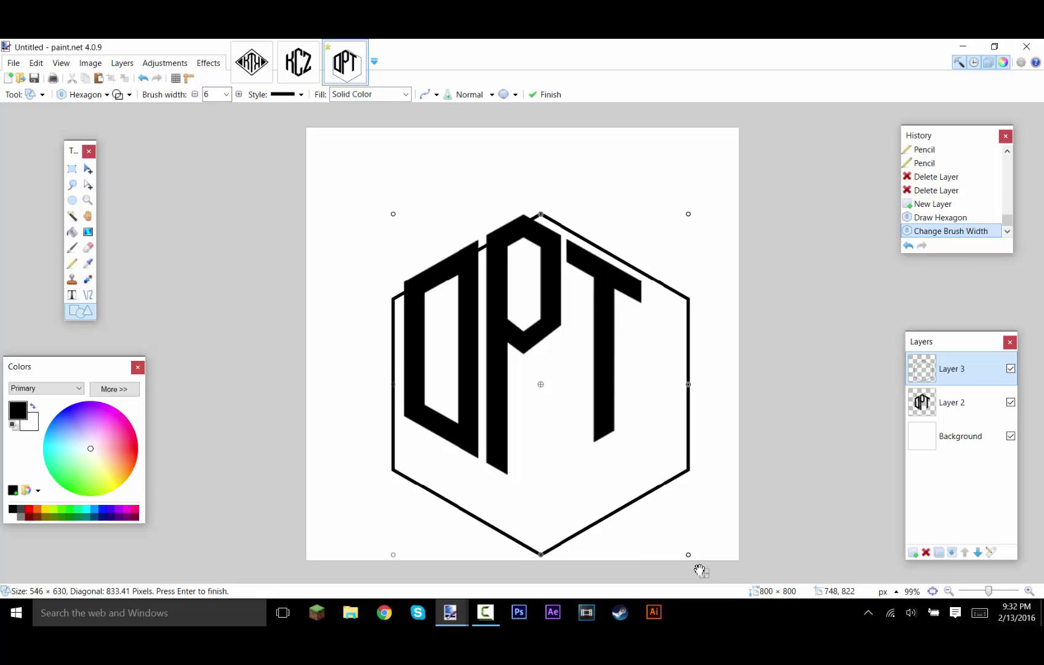
pyautogui.moveTo(702, 574); pyautogui.dragTo(686, 538)
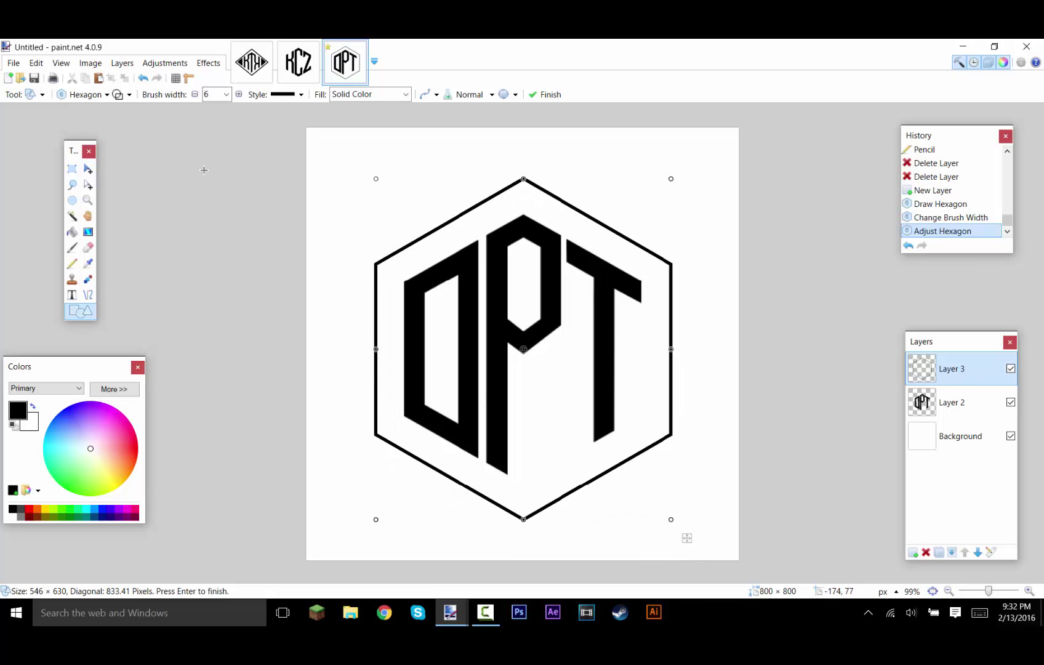
pyautogui.scroll(-11, 213, 94)
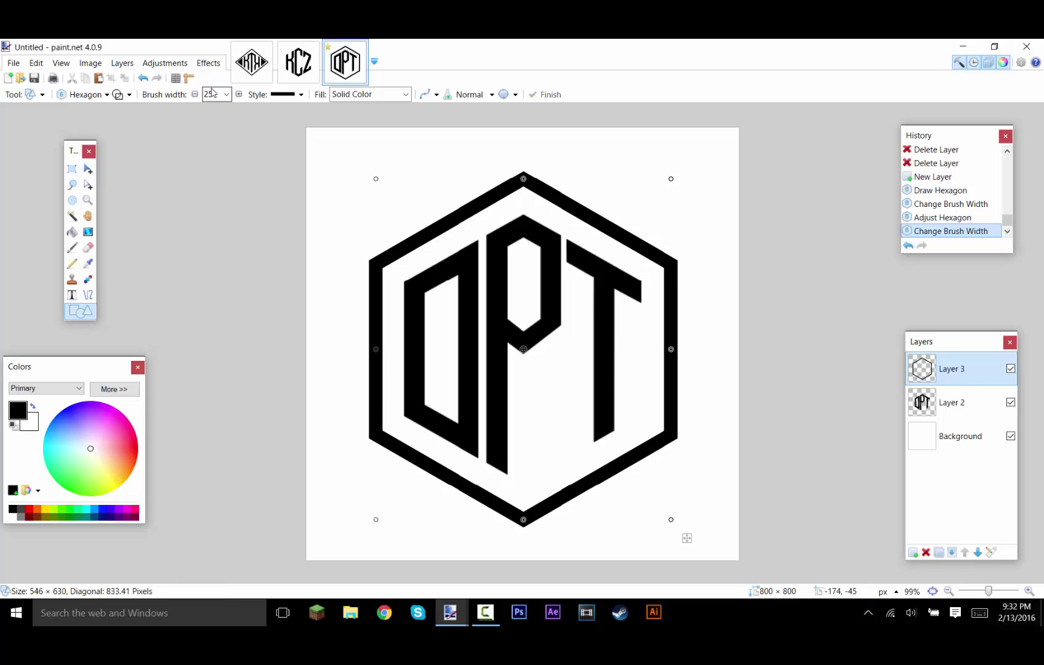
pyautogui.moveTo(687, 537)
pyautogui.mouseDown()
pyautogui.moveTo(677, 531)
pyautogui.moveTo(692, 539)
pyautogui.mouseUp()
pyautogui.press('Return')
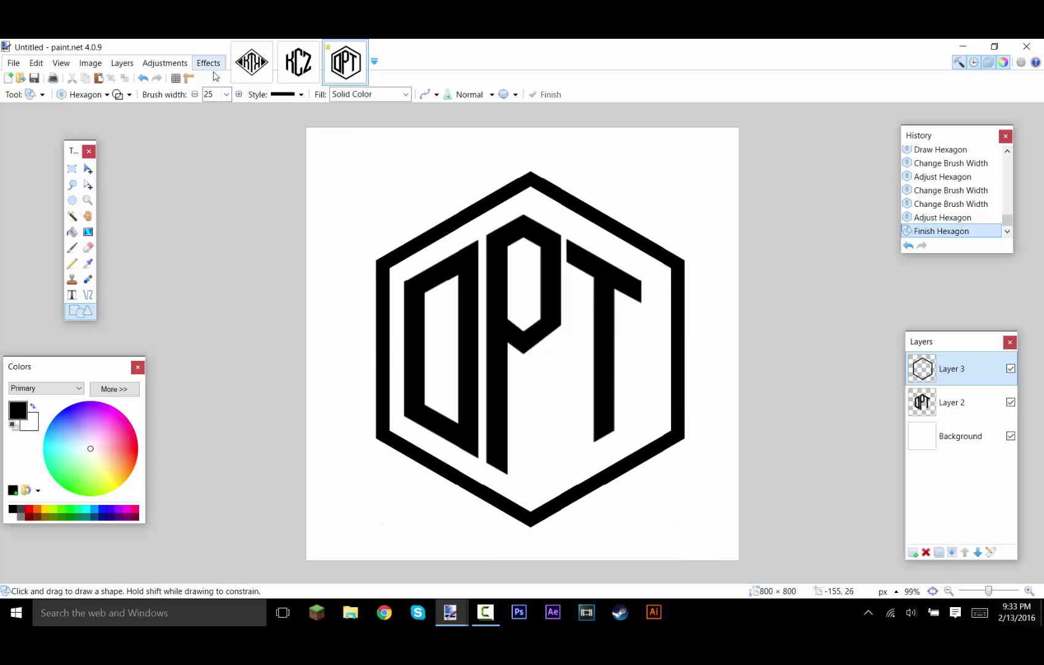
# Center the hexagon on the canvas with Object Align > Center Both.
pyautogui.moveTo(338, 311)
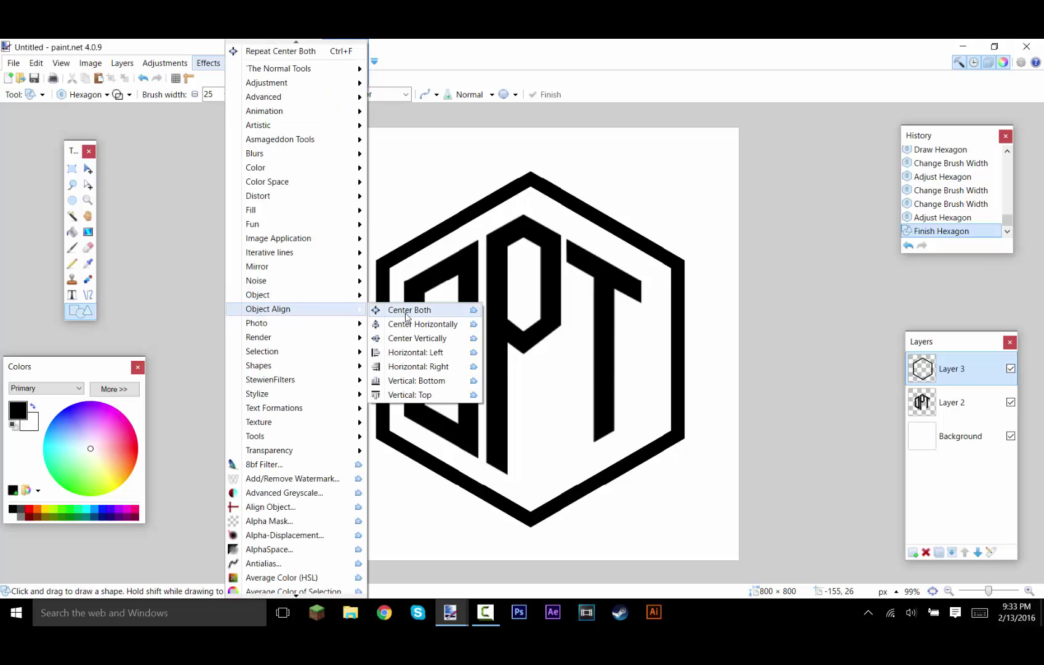
pyautogui.click(406, 308)
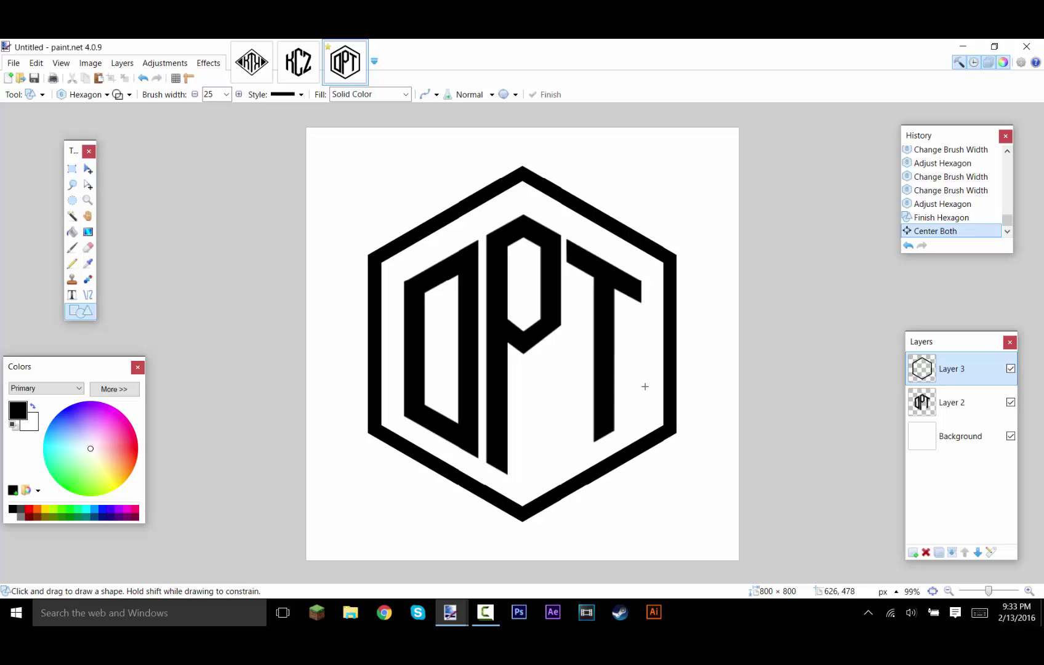
pyautogui.click(913, 552)
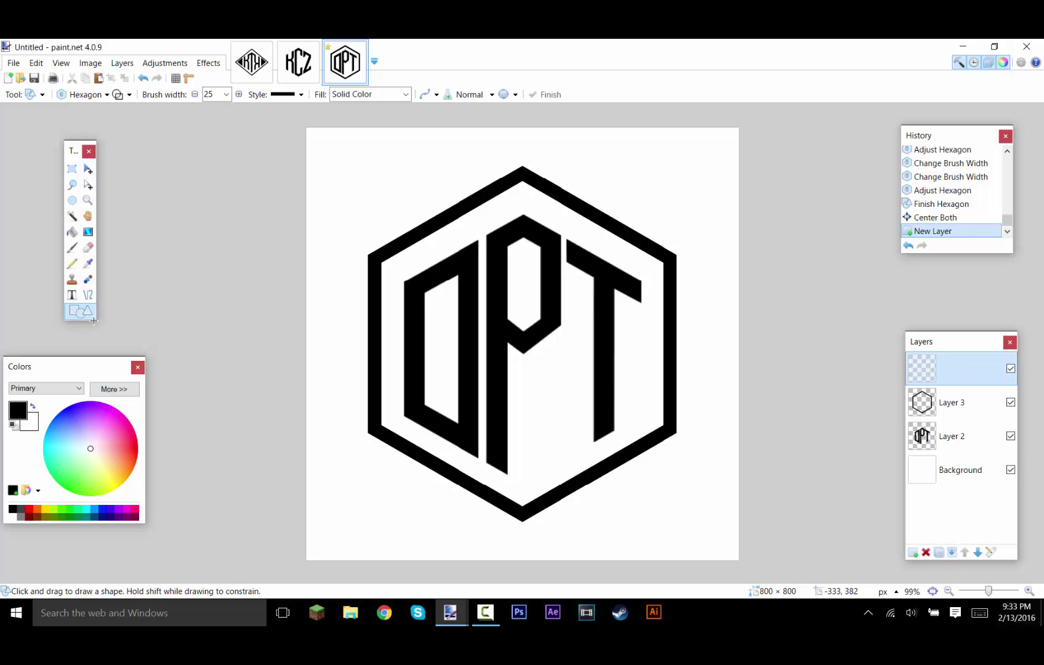
pyautogui.click(72, 294)
pyautogui.click(361, 478)
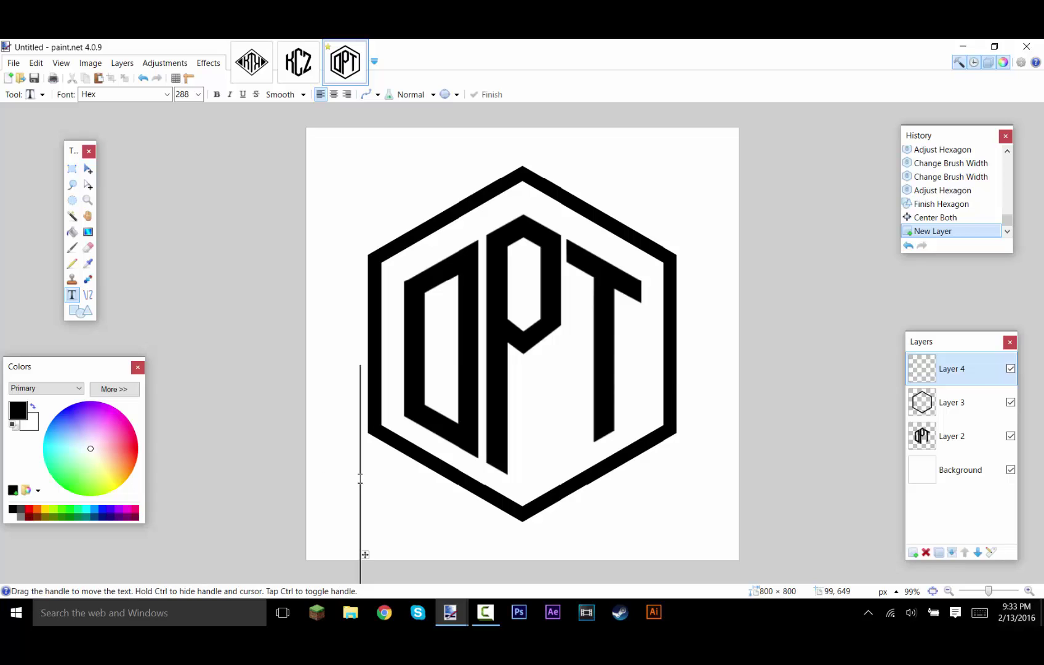
pyautogui.write('a')
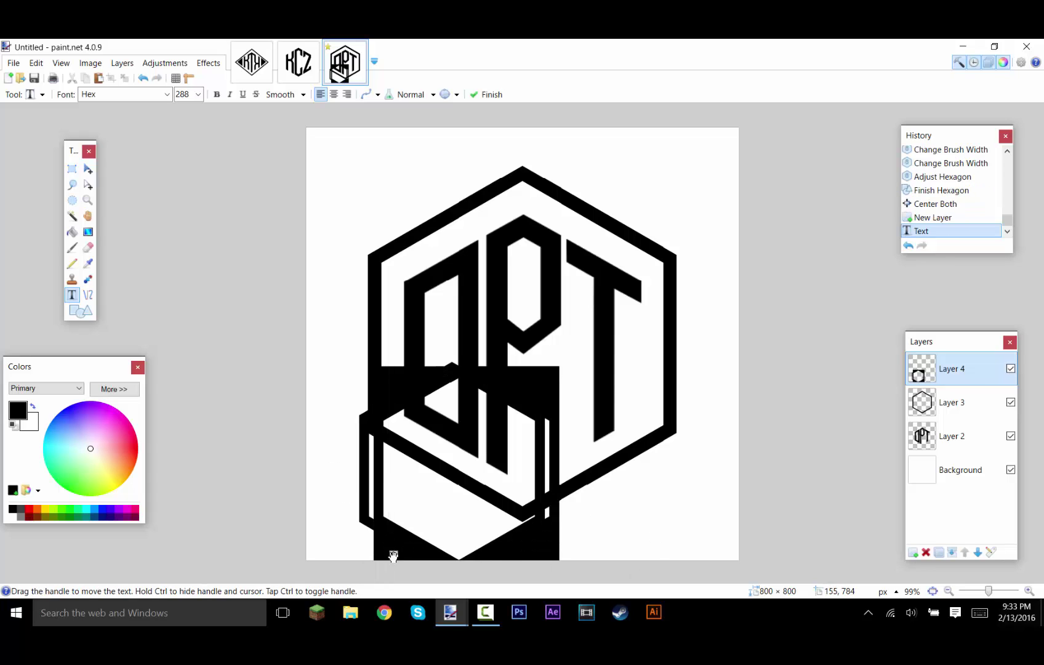
pyautogui.moveTo(391, 554); pyautogui.dragTo(389, 476)
pyautogui.press('BackSpace')
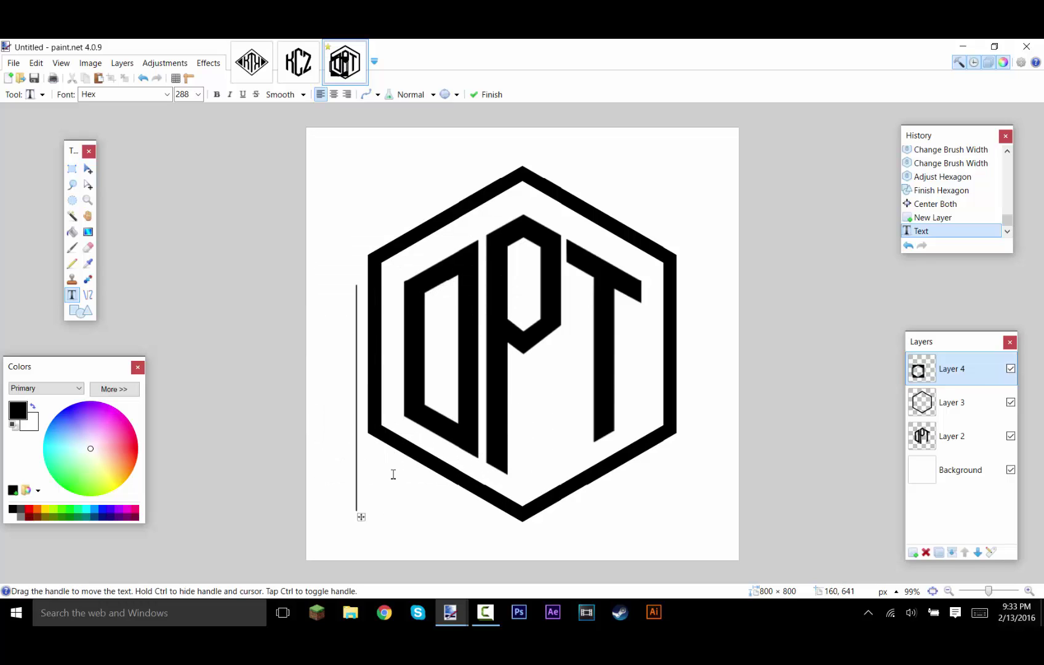
pyautogui.press('Escape')
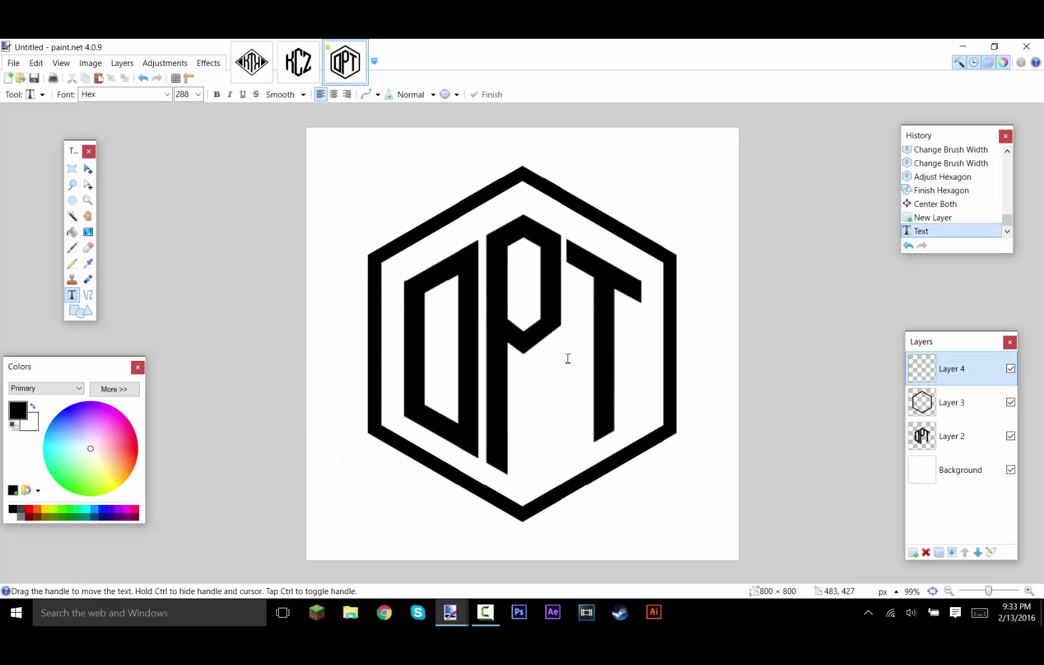